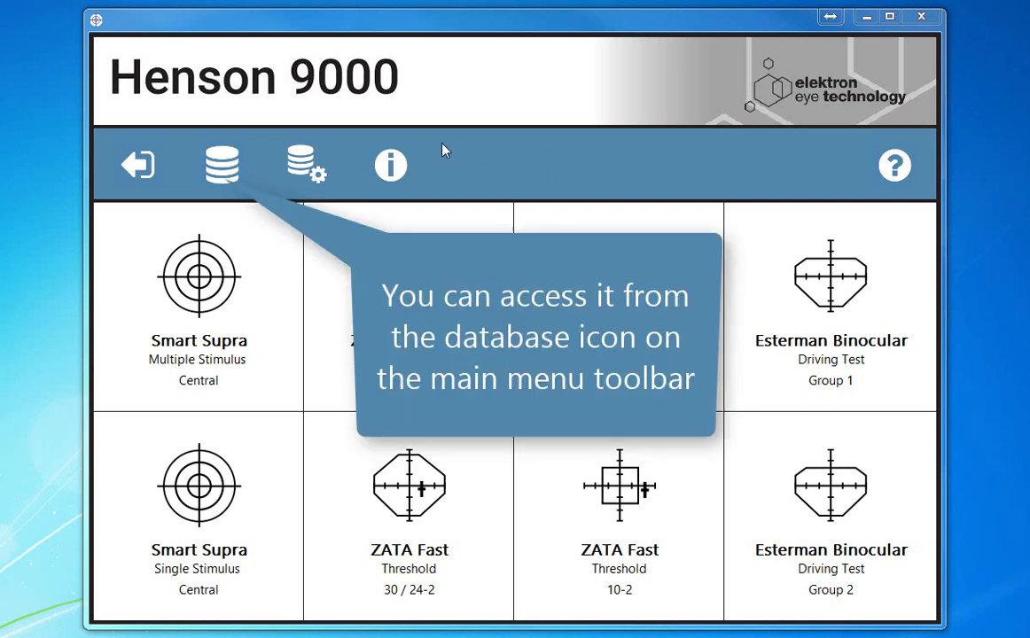
- Open the database of saved records, look at the records in Listview and return to Treeview
{"action": "left_click", "coordinate": [223, 162]}
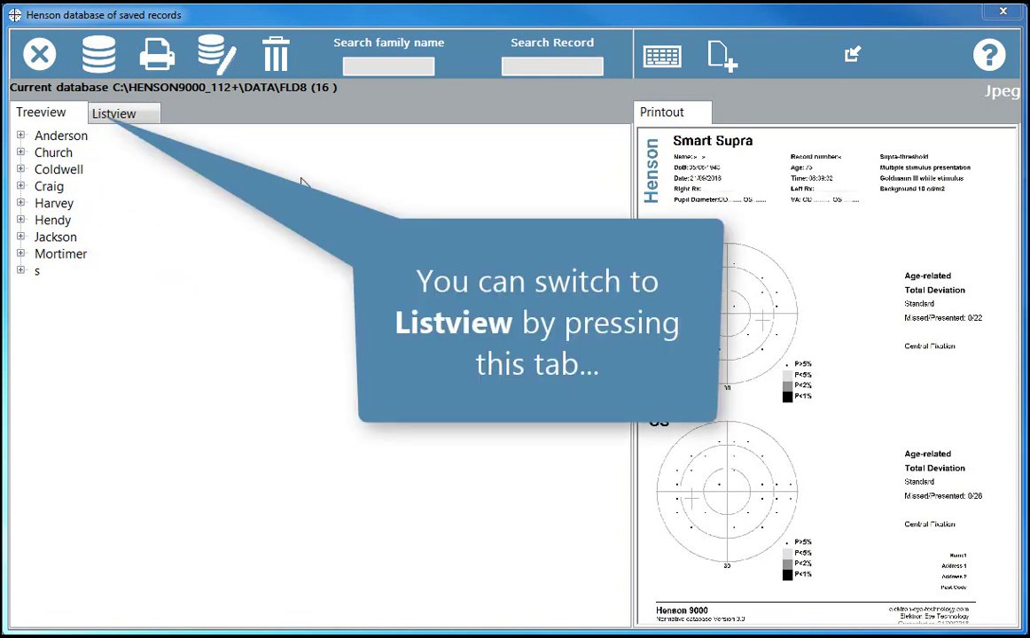
{"action": "left_click", "coordinate": [128, 112]}
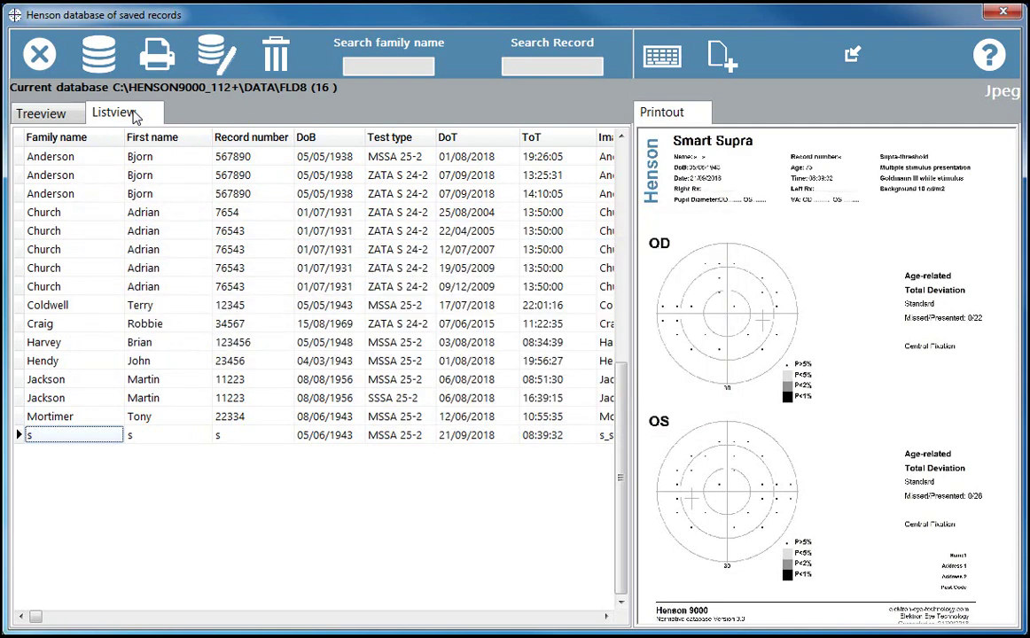
{"action": "left_click", "coordinate": [39, 113]}
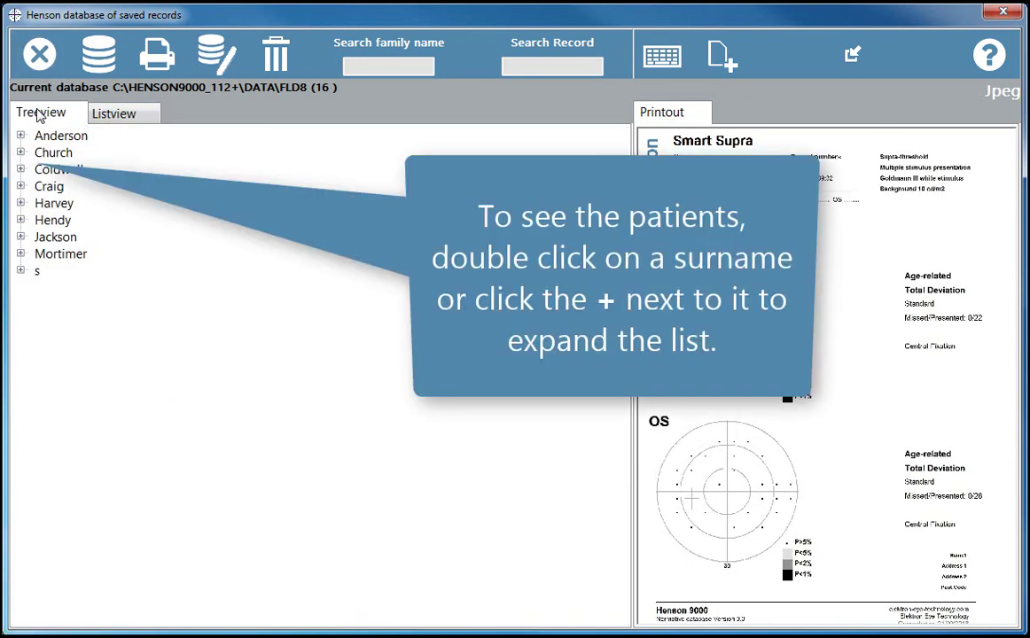
- View the second family's four ZATA S 24-2 results from 09/12/2009 back to 22/04/2005, including the left-eye printout of the 22/04/2005 test
{"action": "double_click", "coordinate": [49, 154]}
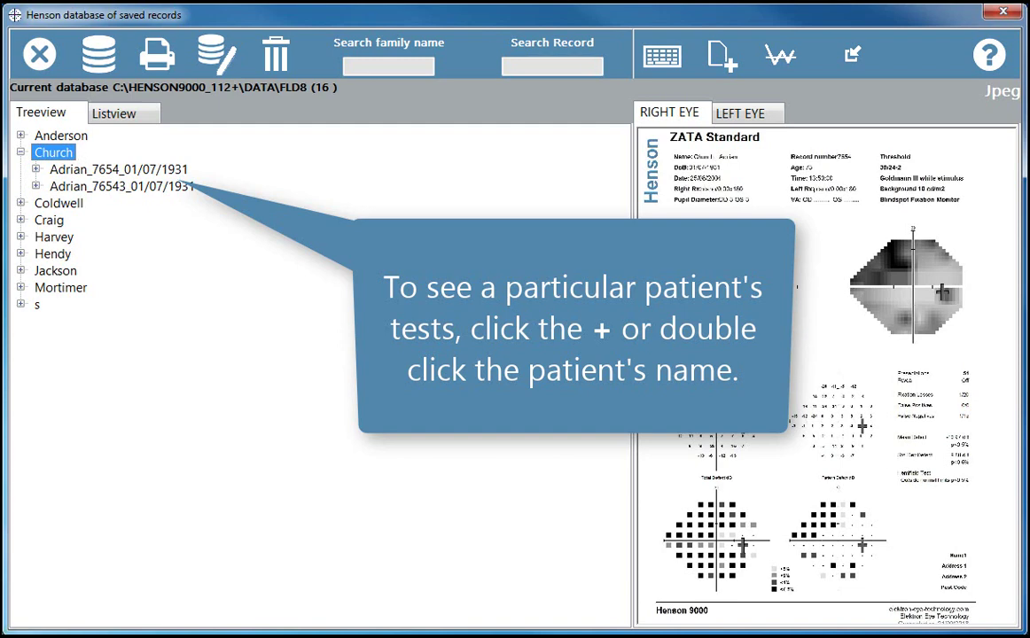
{"action": "left_click", "coordinate": [37, 186]}
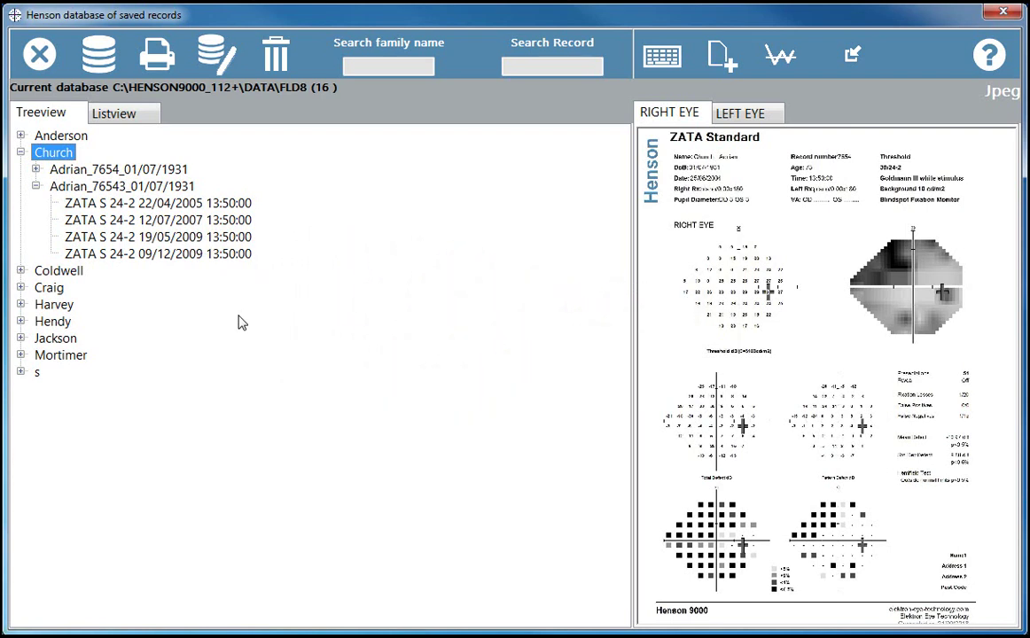
{"action": "left_click", "coordinate": [177, 253]}
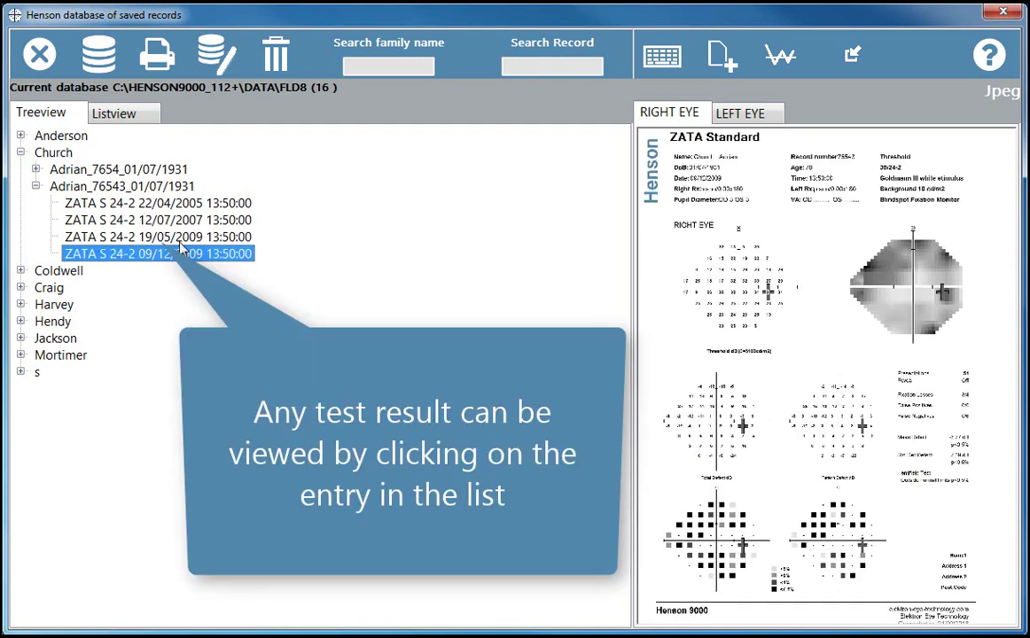
{"action": "left_click", "coordinate": [178, 238]}
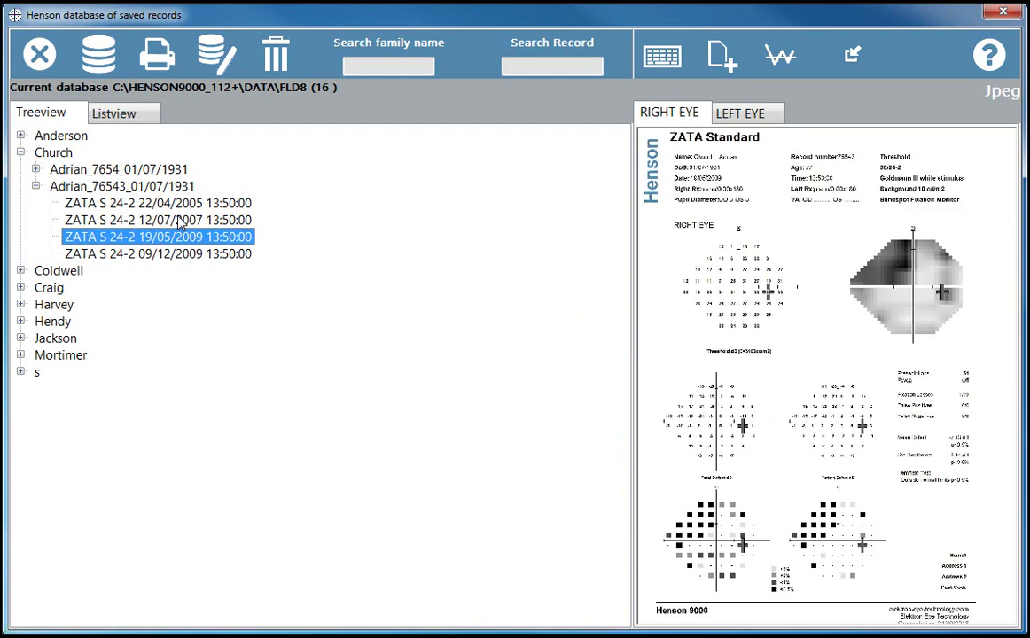
{"action": "left_click", "coordinate": [178, 220]}
{"action": "left_click", "coordinate": [203, 203]}
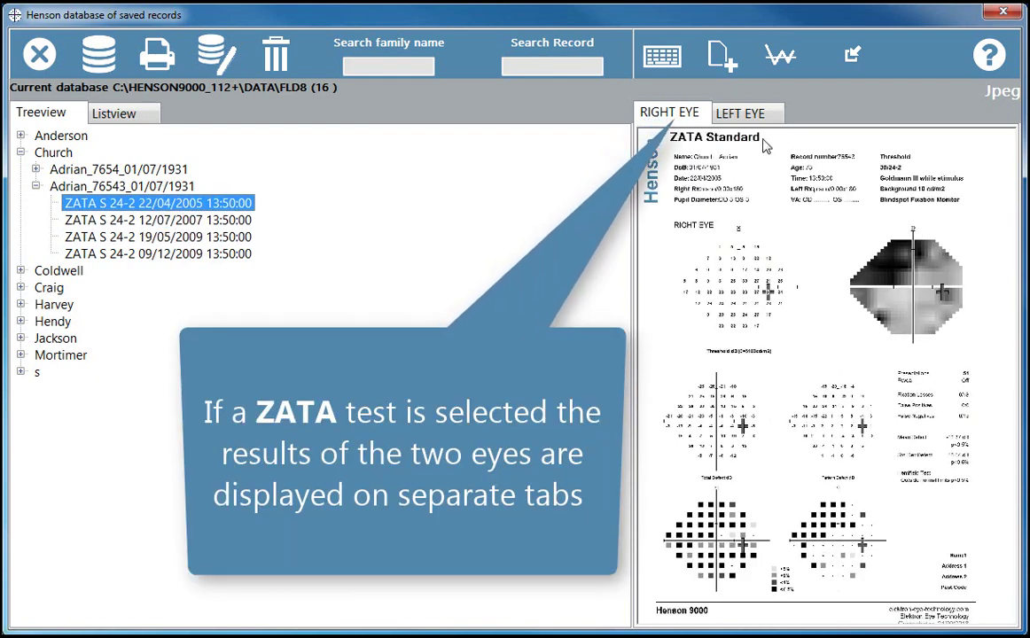
{"action": "left_click", "coordinate": [746, 112]}
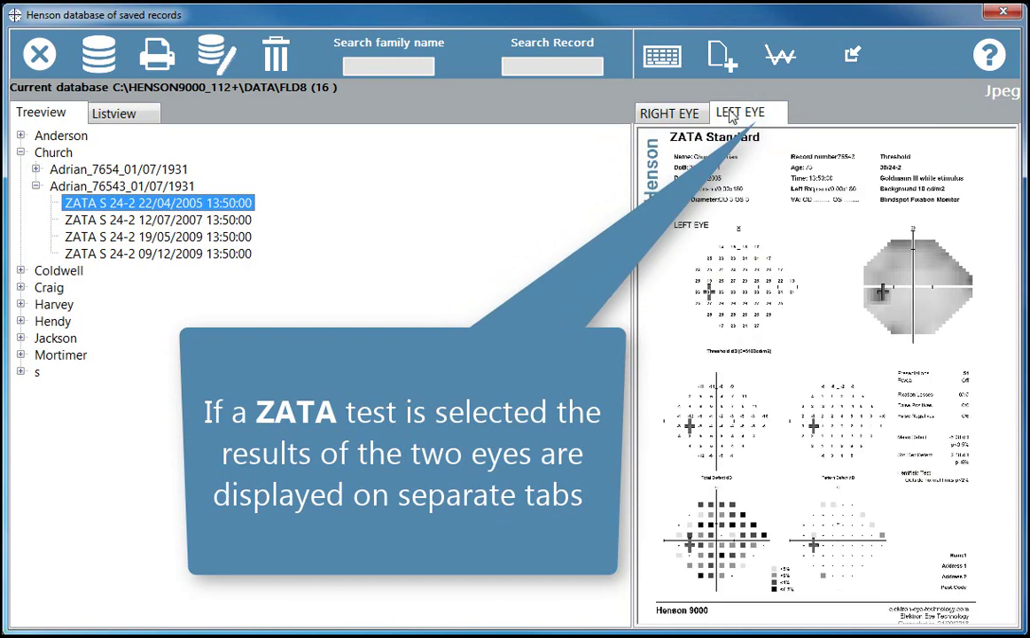
{"action": "left_click", "coordinate": [684, 116]}
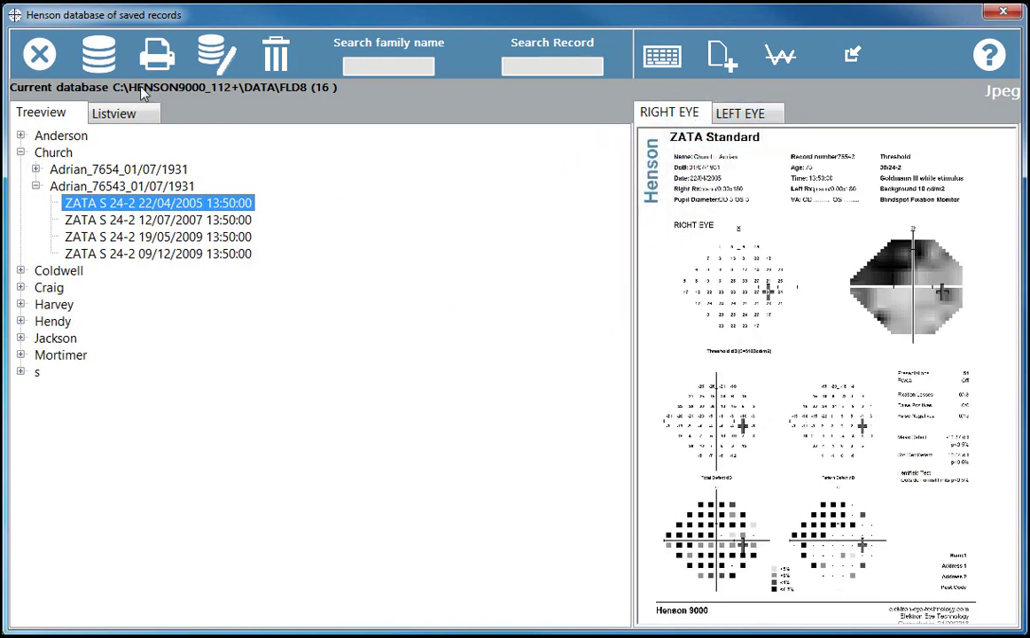
- Inspect the options for opening a different records database and dismiss them without choosing one
{"action": "left_click", "coordinate": [100, 56]}
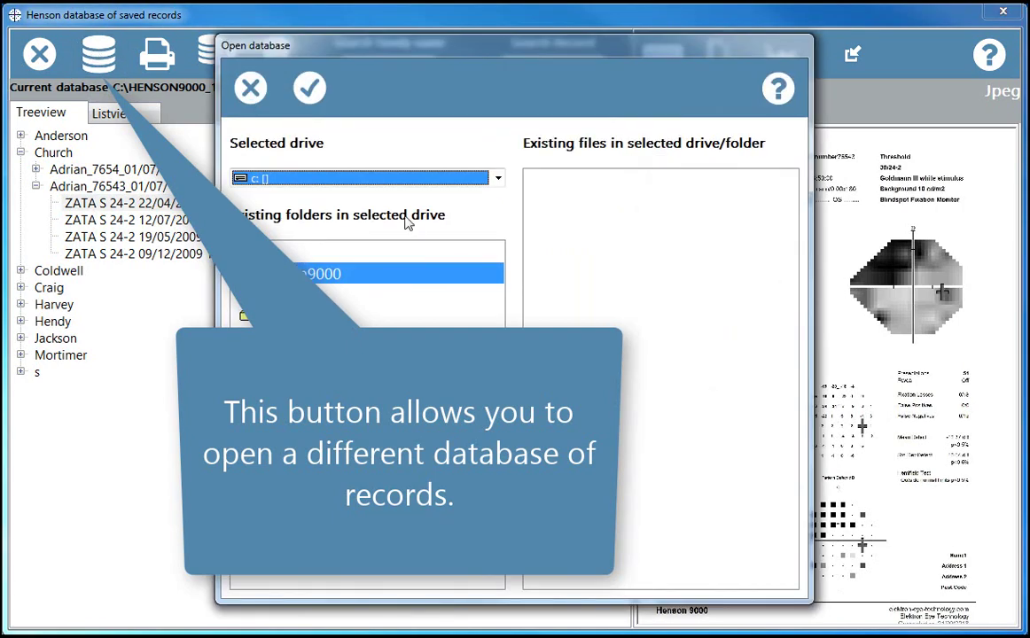
{"action": "left_click", "coordinate": [250, 88]}
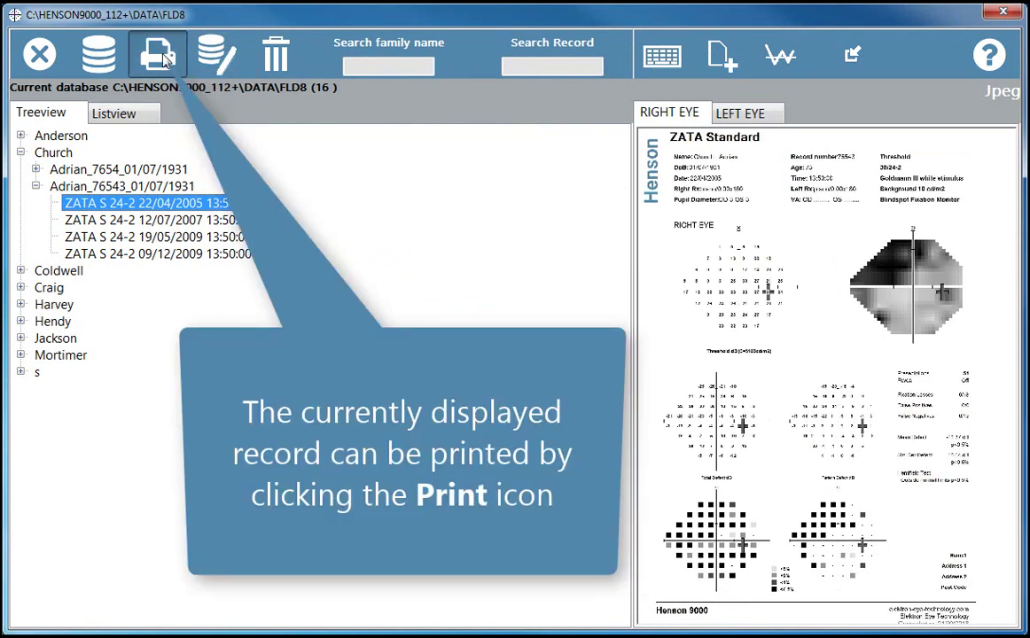
- Output the displayed 22/04/2005 test record as a printable PDF, view it and close the PDF viewer
{"action": "left_click", "coordinate": [164, 60]}
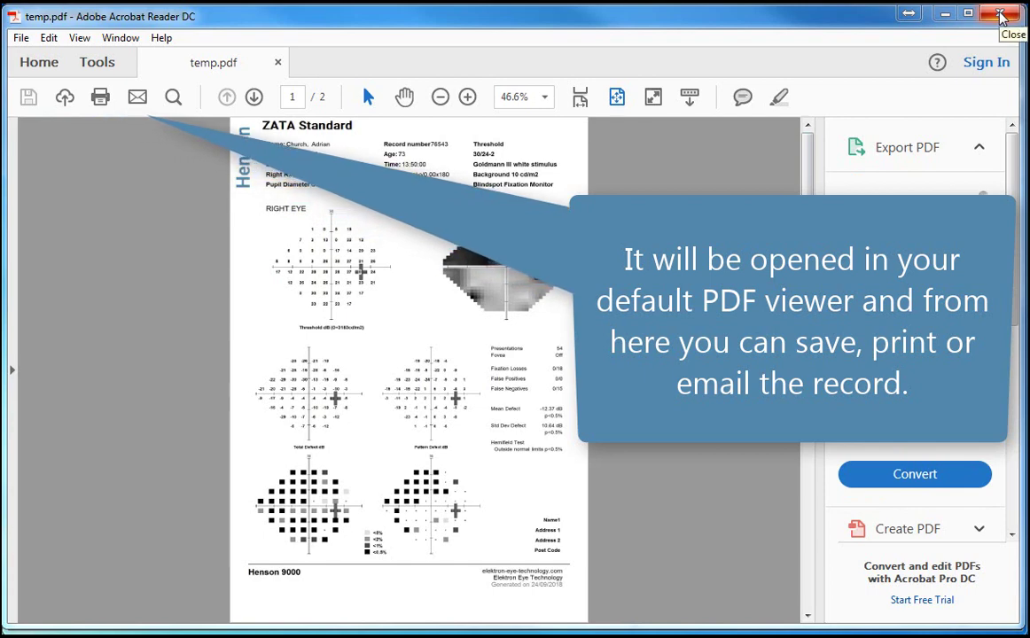
{"action": "left_click", "coordinate": [1000, 16]}
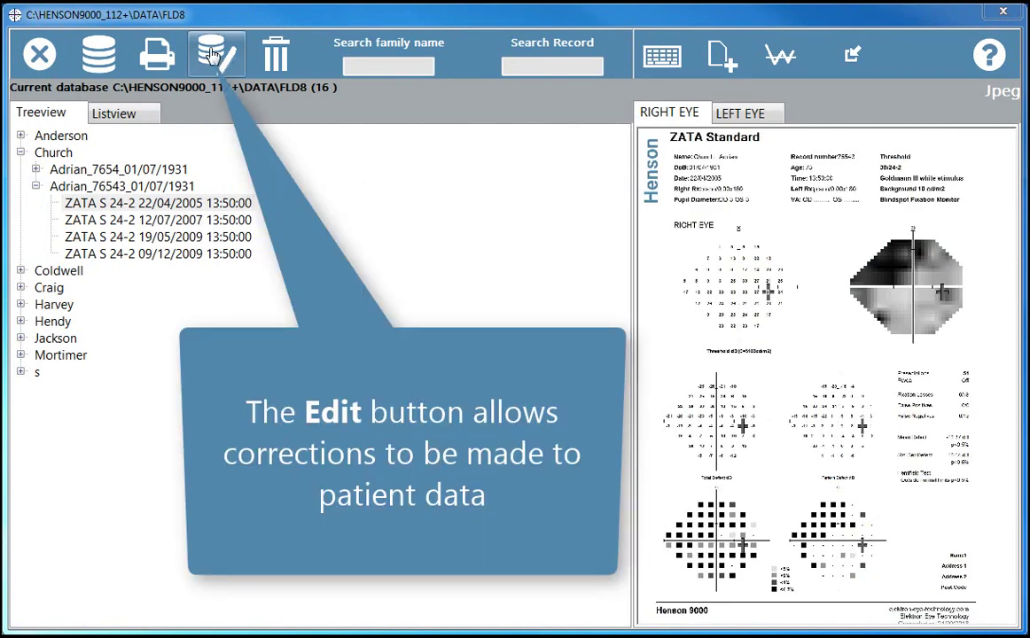
- Correct the record number of the 25/08/2004 ZATA S 24-2 test to match the patient's other tests, save it and expand the patient's test list
{"action": "left_click", "coordinate": [21, 153]}
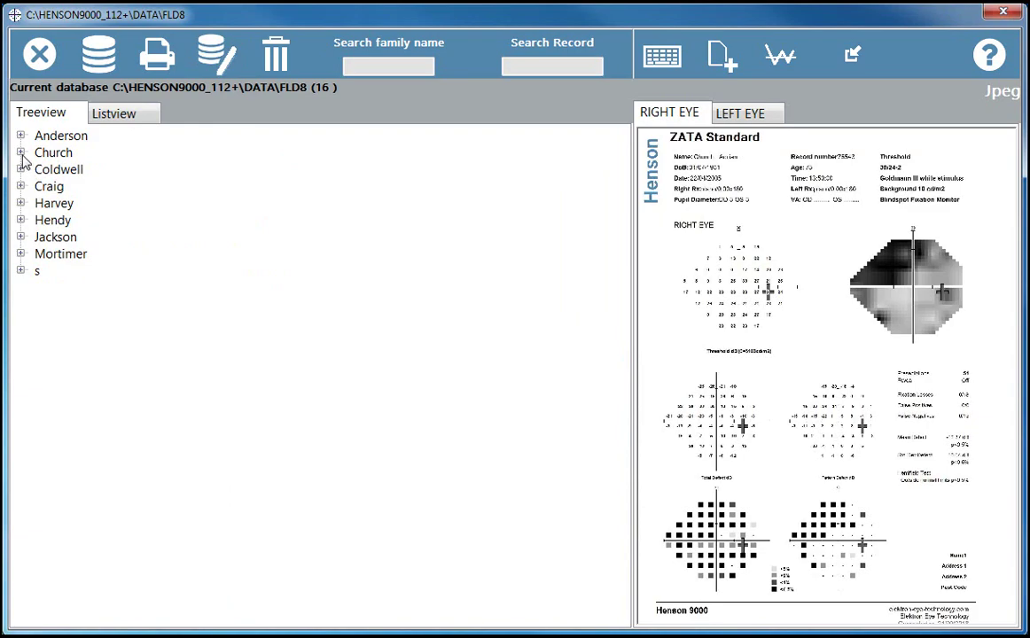
{"action": "left_click", "coordinate": [20, 153]}
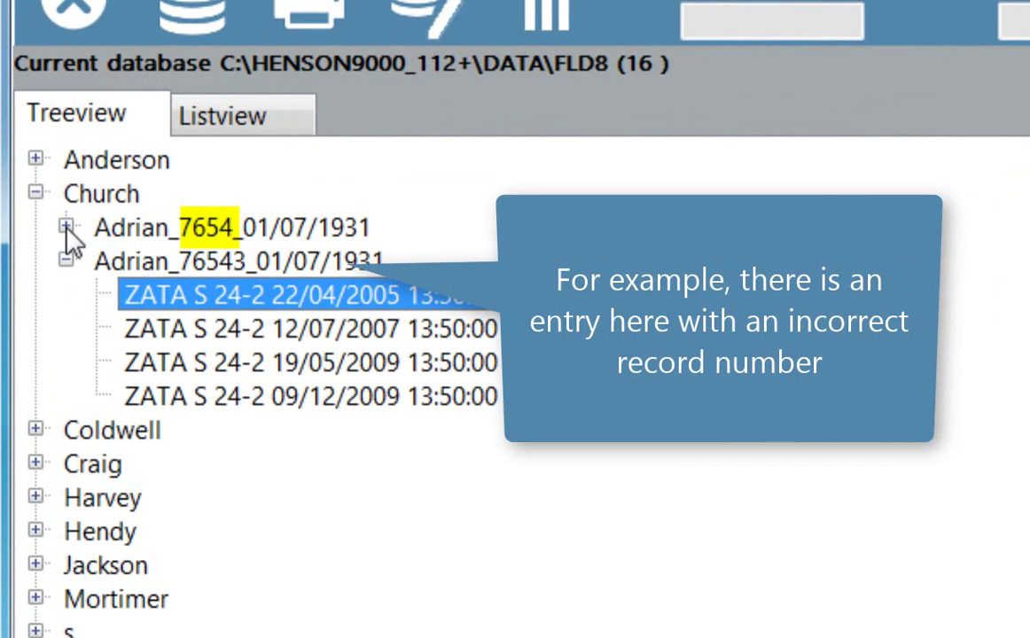
{"action": "left_click", "coordinate": [36, 170]}
{"action": "left_click", "coordinate": [200, 264]}
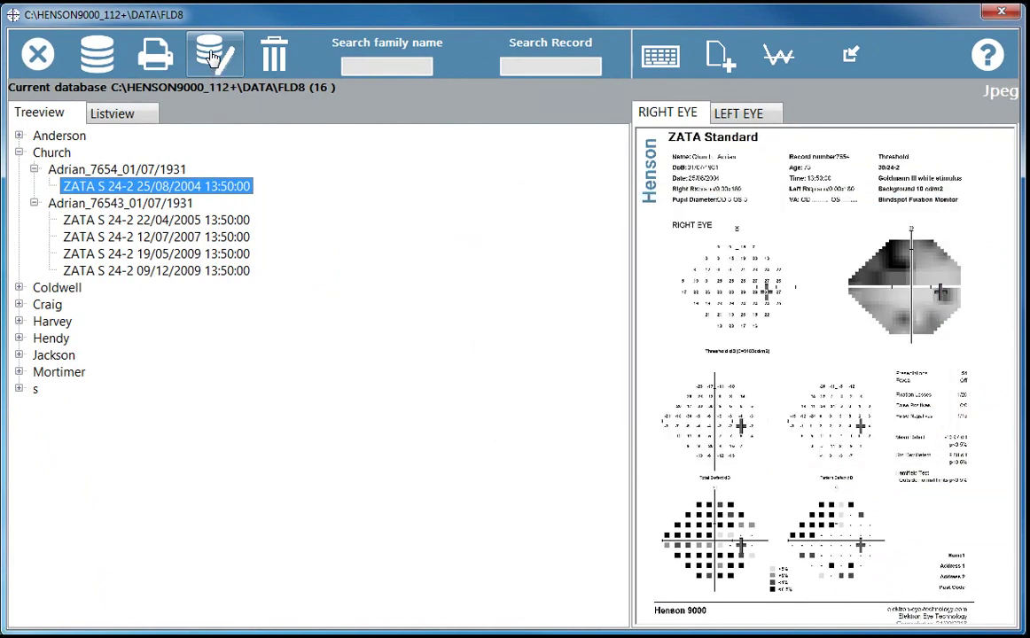
{"action": "left_click", "coordinate": [212, 57]}
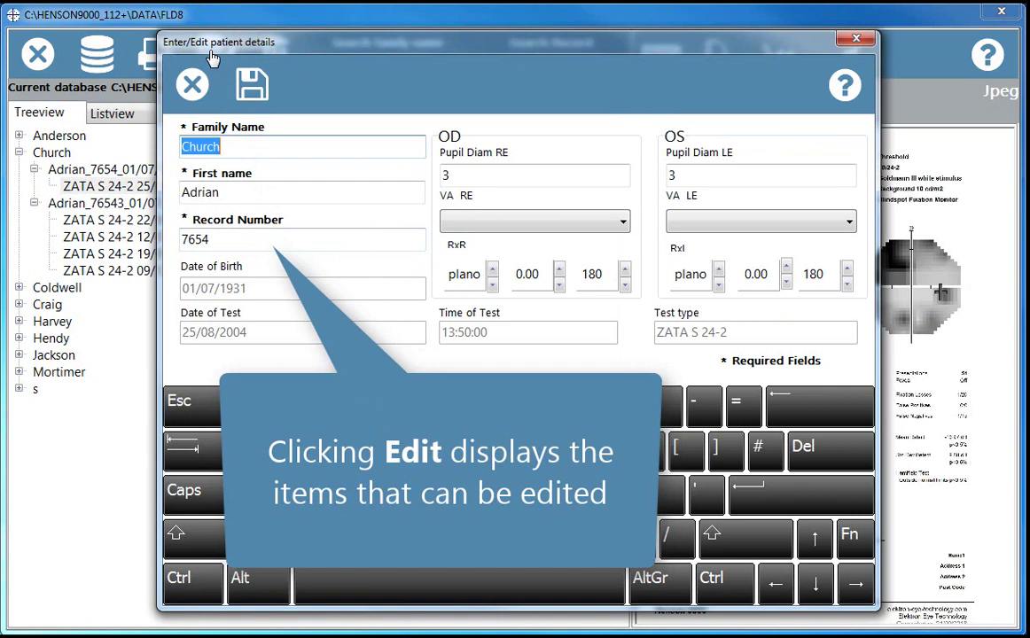
{"action": "left_click", "coordinate": [223, 238]}
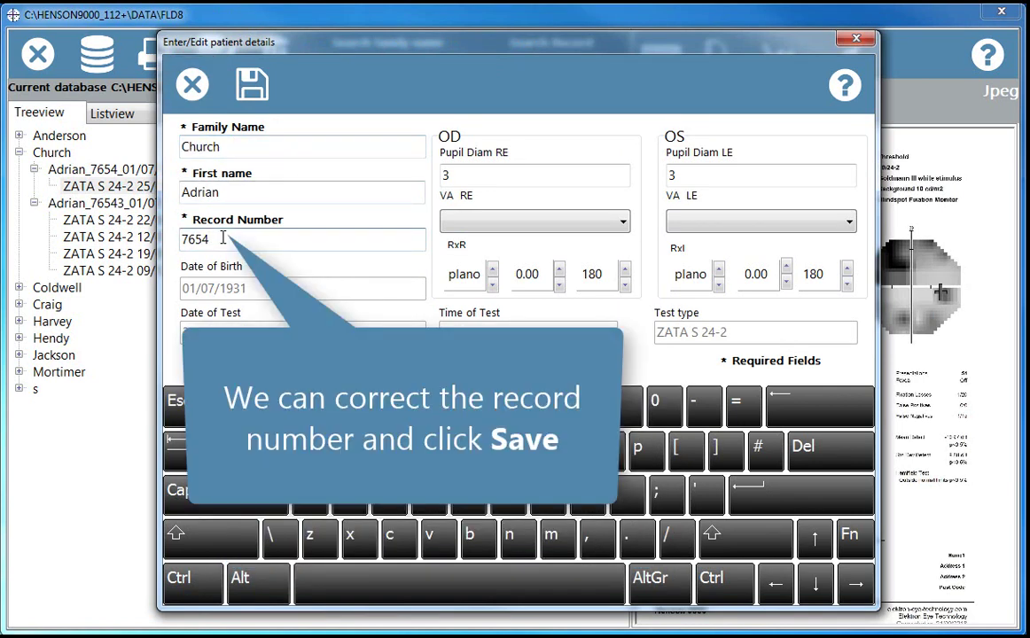
{"action": "type", "text": "3"}
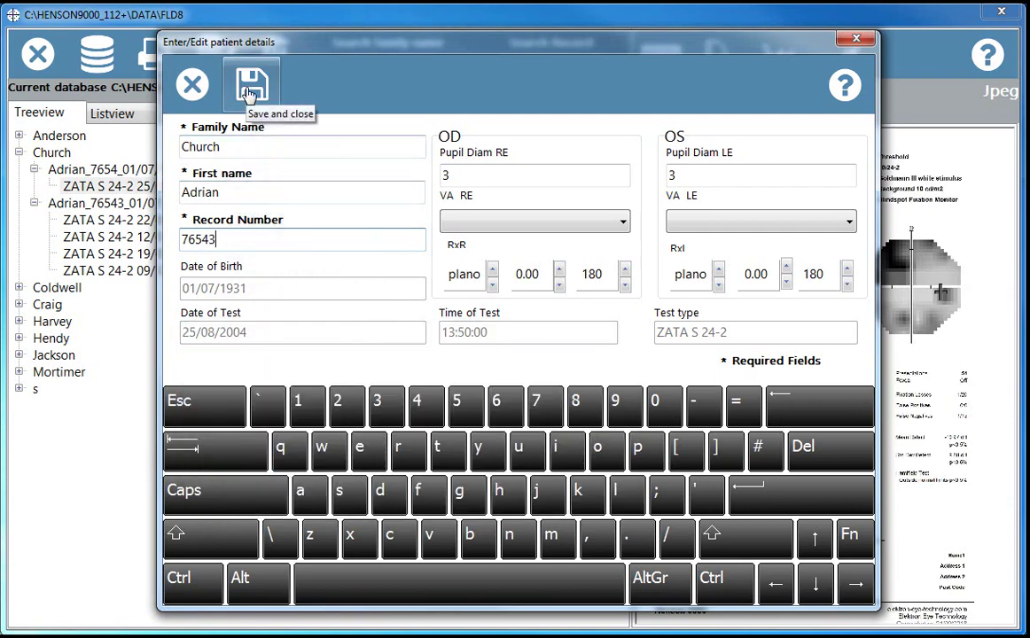
{"action": "left_click", "coordinate": [249, 89]}
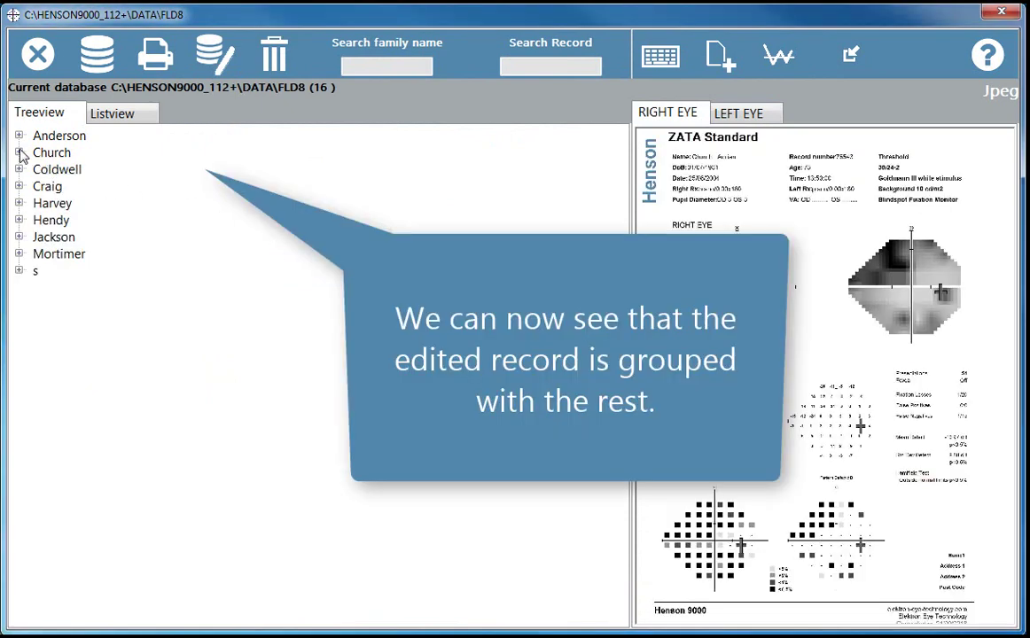
{"action": "left_click", "coordinate": [20, 153]}
{"action": "left_click", "coordinate": [34, 168]}
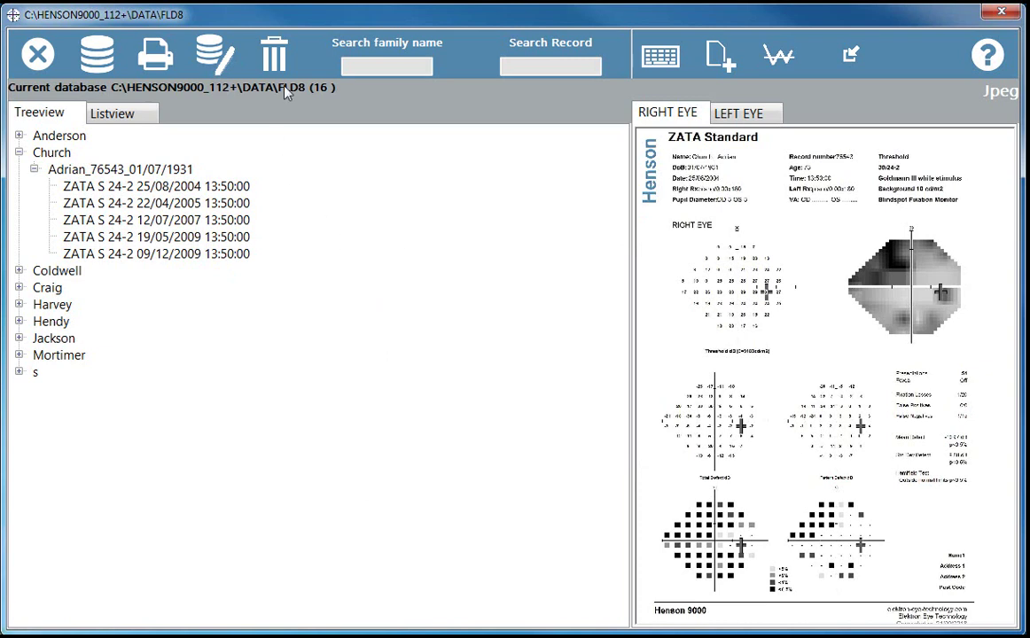
- Request deletion of the displayed test record and decline the deletion
{"action": "left_click", "coordinate": [274, 55]}
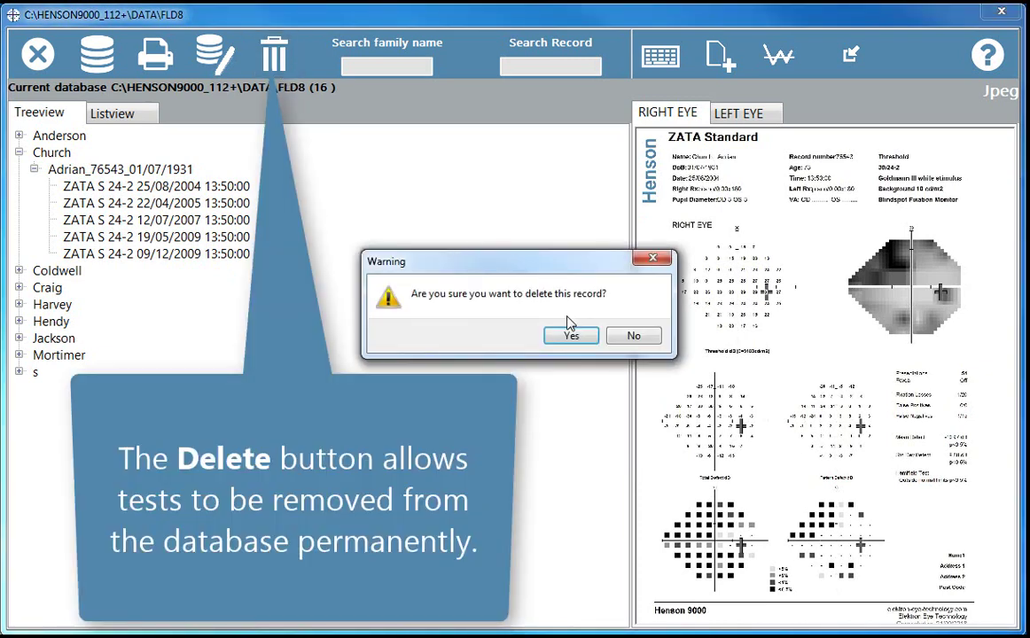
{"action": "left_click", "coordinate": [630, 338]}
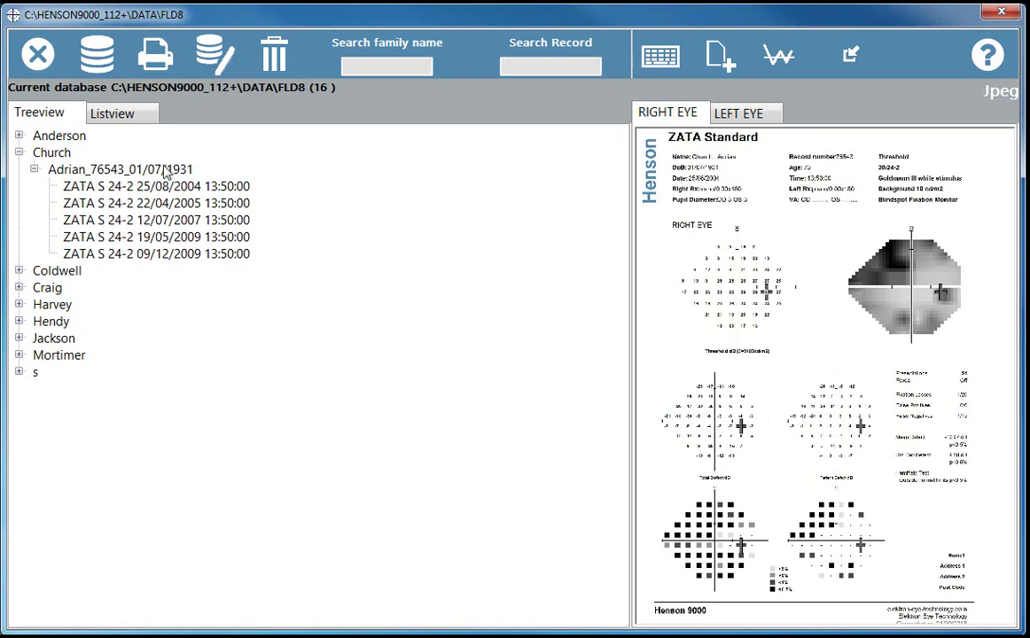
- Search the records in Listview for family names starting with "ch" and hide the on-screen keyboard
{"action": "left_click", "coordinate": [131, 119]}
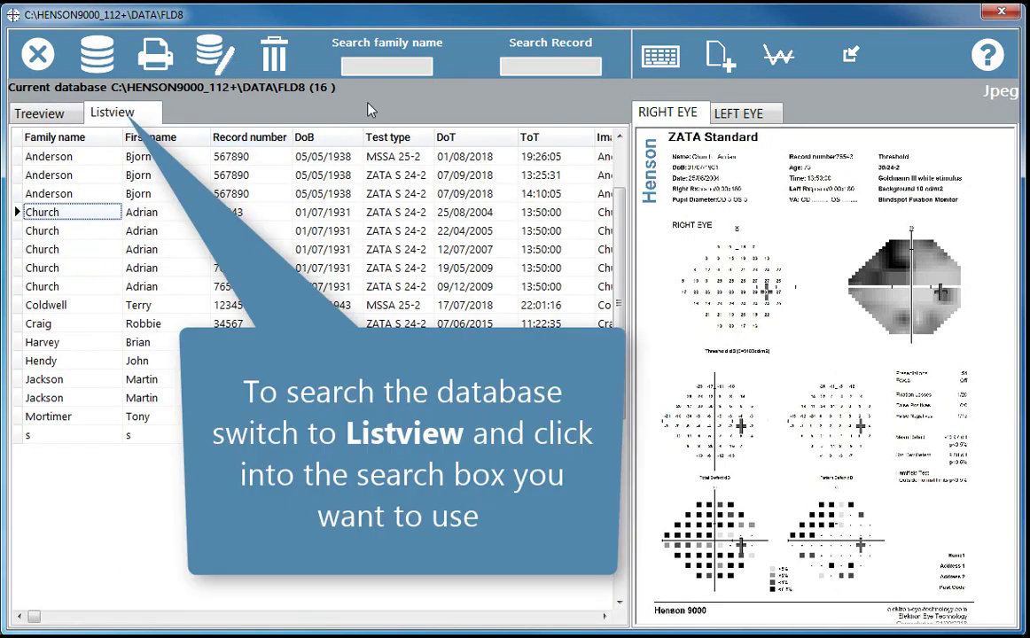
{"action": "left_click", "coordinate": [369, 64]}
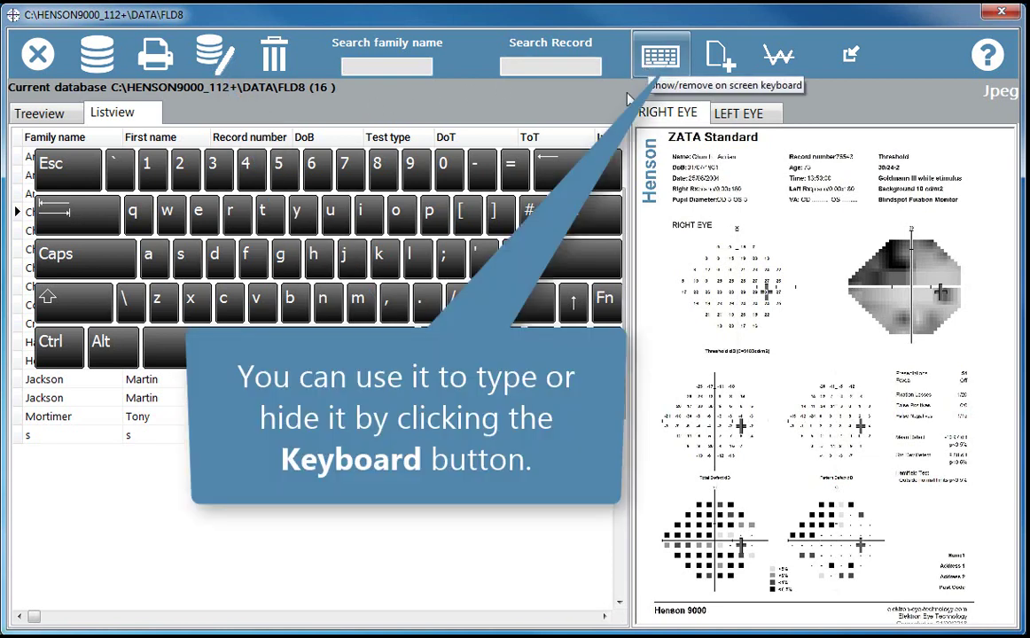
{"action": "left_click", "coordinate": [232, 303]}
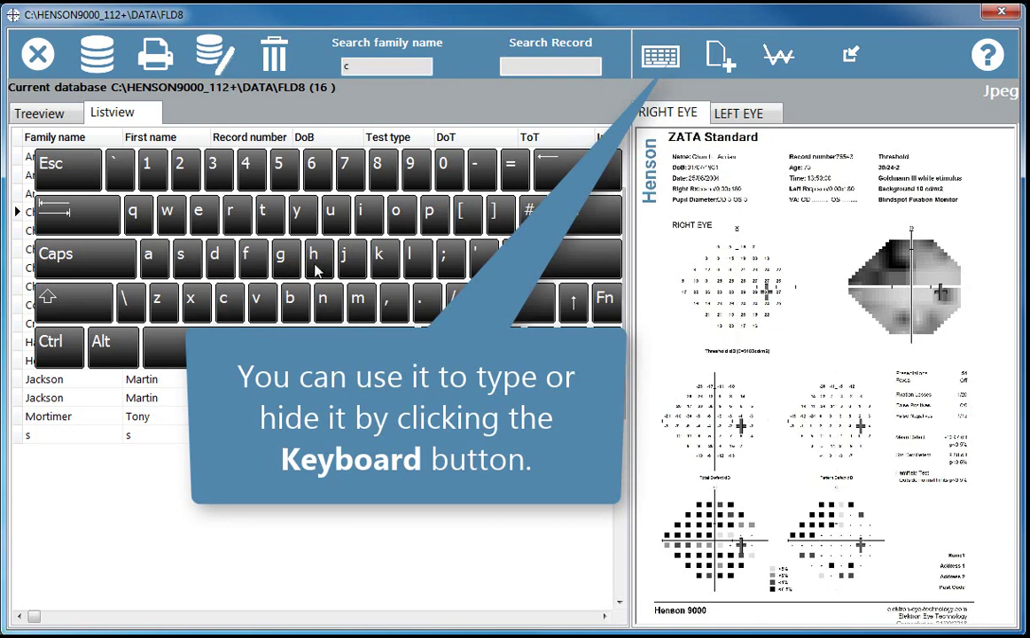
{"action": "left_click", "coordinate": [315, 266]}
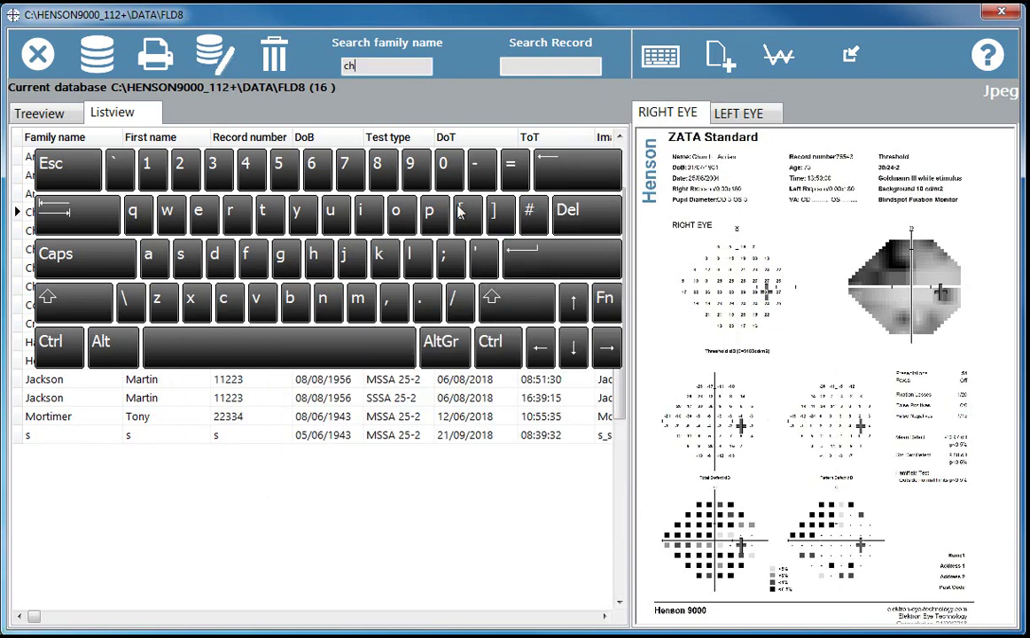
{"action": "left_click", "coordinate": [660, 55]}
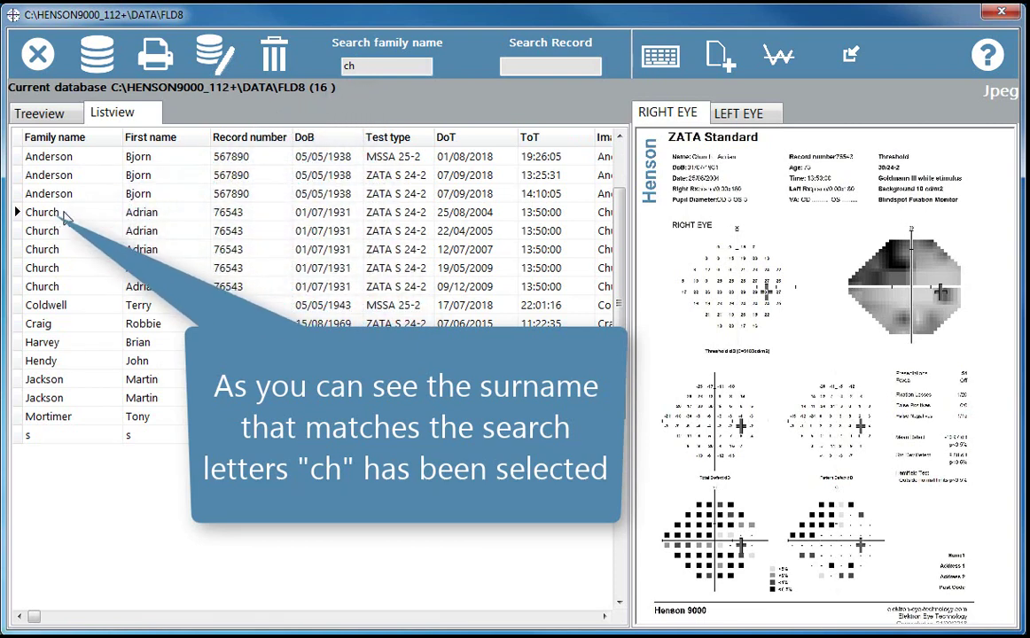
- Search the list by the first three digits of the patient's record number, with the on-screen keyboard hidden
{"action": "left_click", "coordinate": [529, 66]}
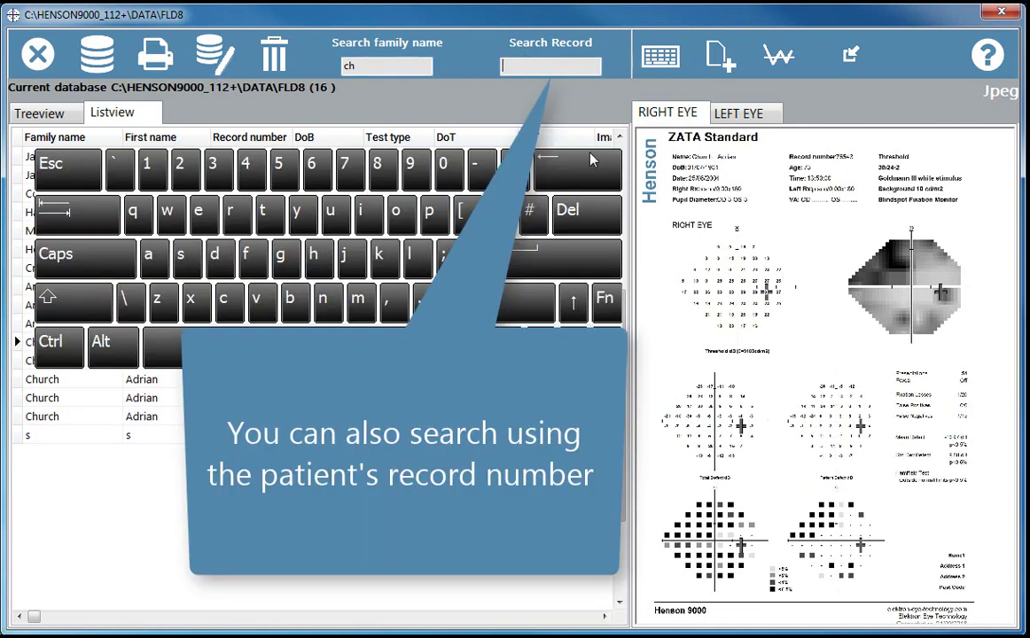
{"action": "left_click", "coordinate": [660, 55]}
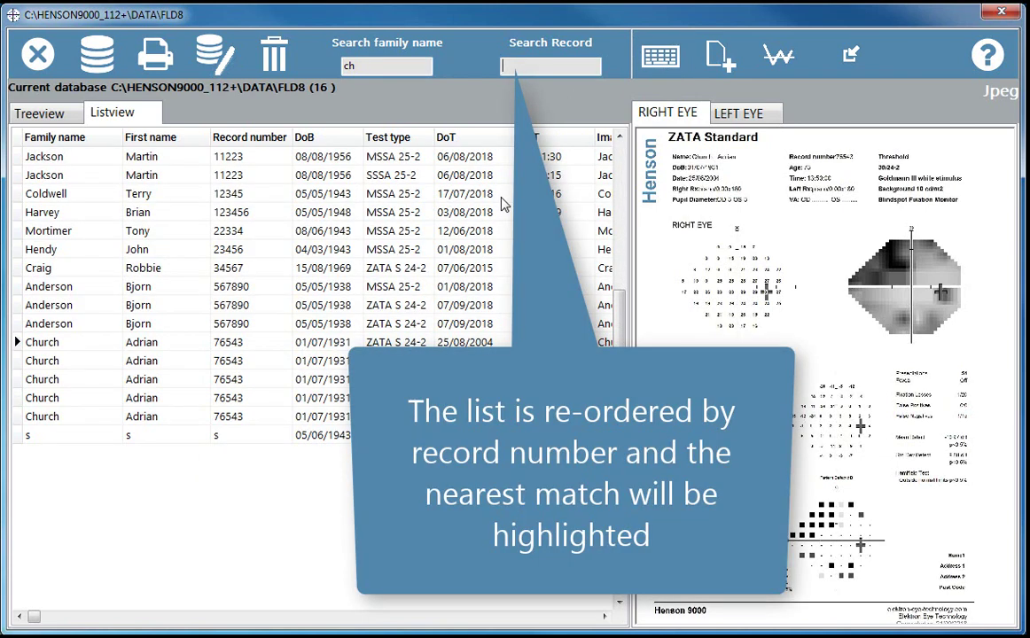
{"action": "type", "text": "76"}
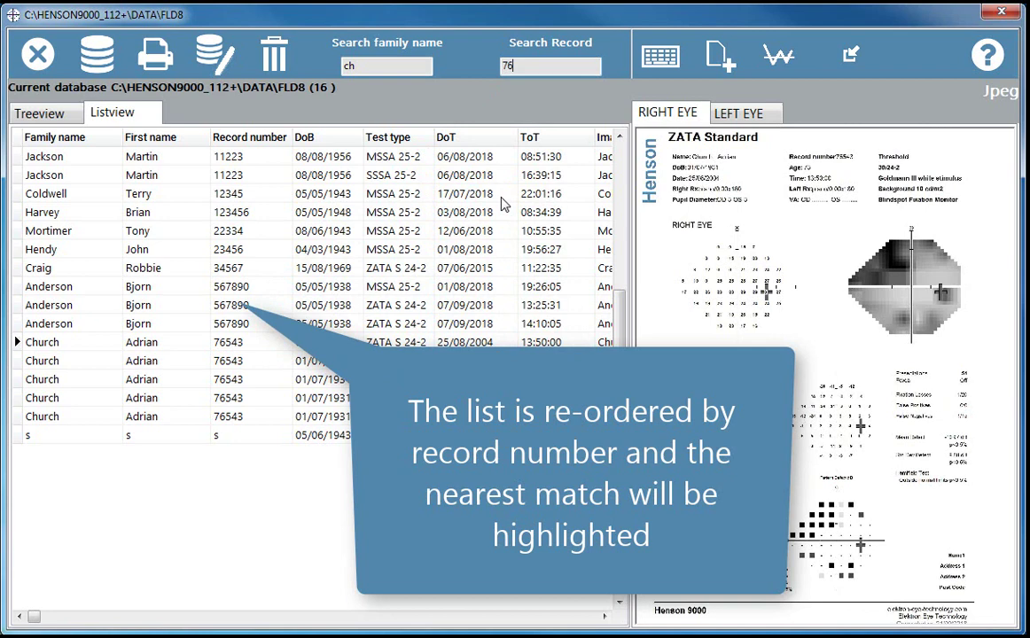
{"action": "type", "text": "5"}
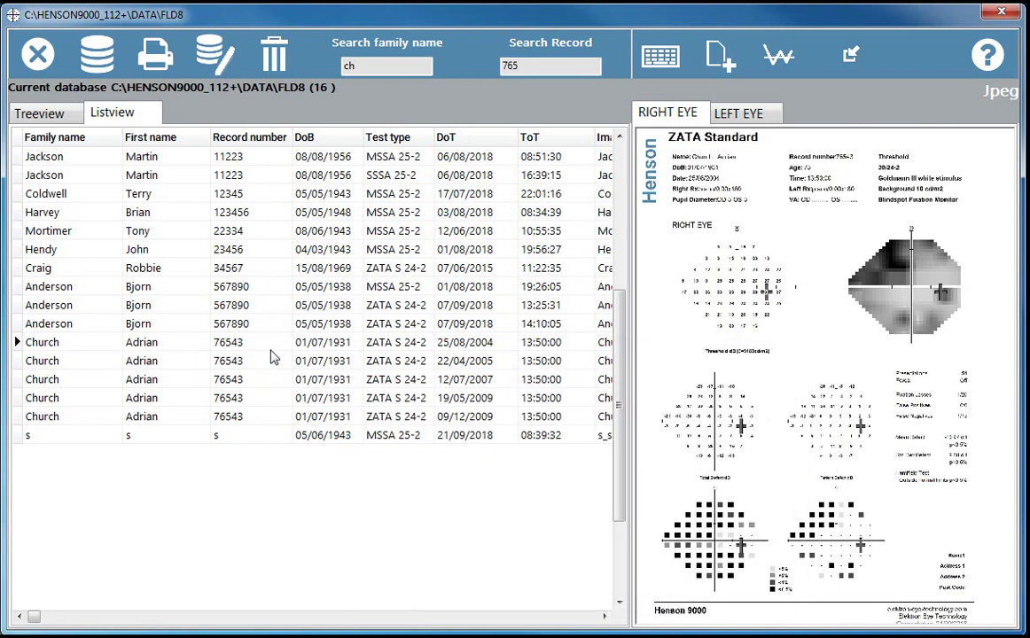
- Regenerate the printout image for just the selected record
{"action": "left_click", "coordinate": [720, 57]}
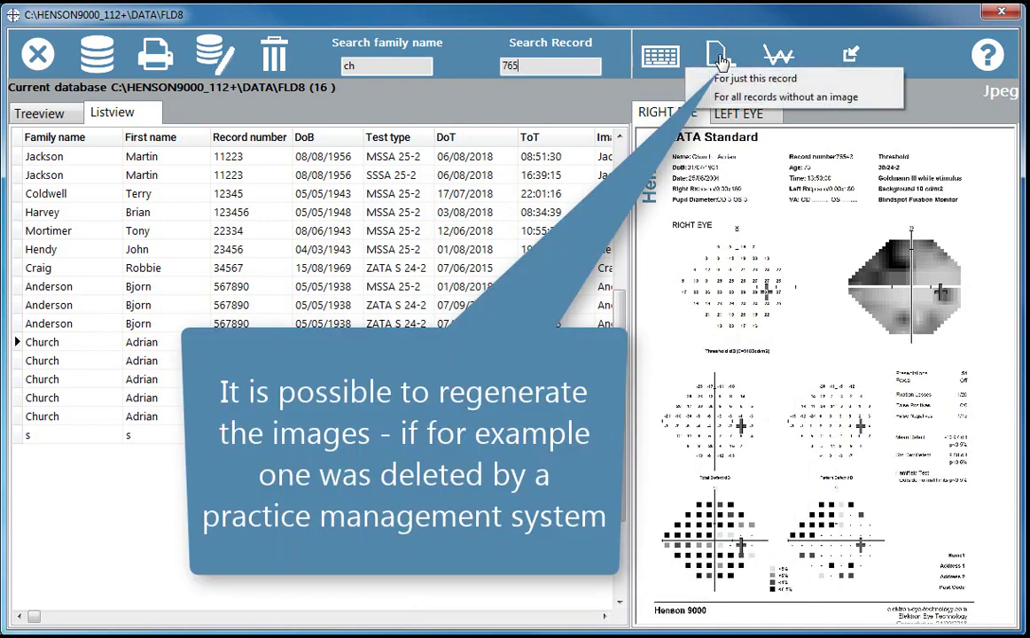
{"action": "left_click", "coordinate": [801, 79]}
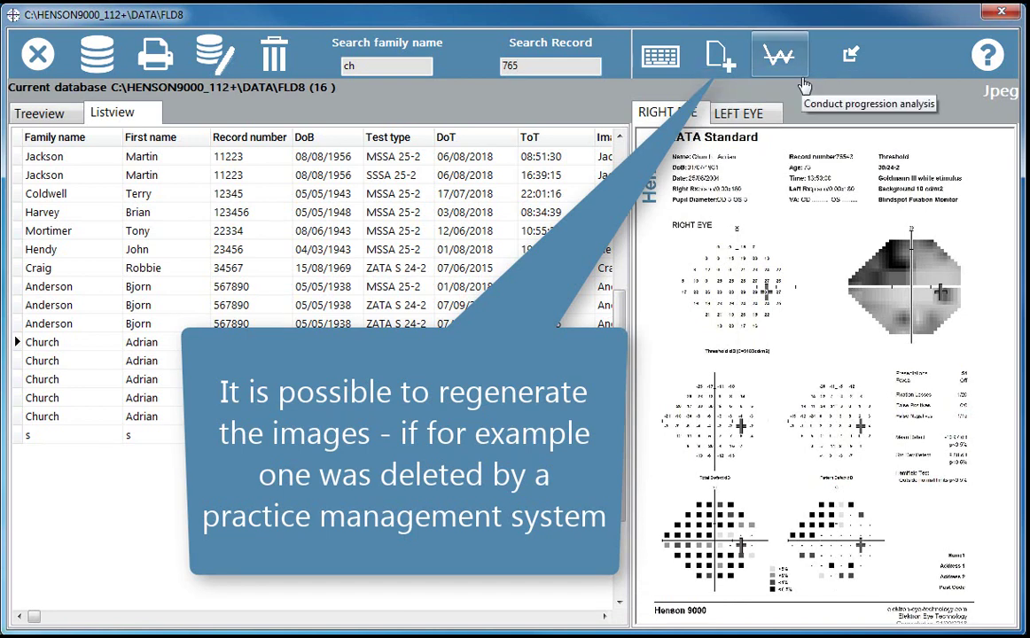
- Generate a new image for this record only, not for all records without an image
{"action": "left_click", "coordinate": [722, 59]}
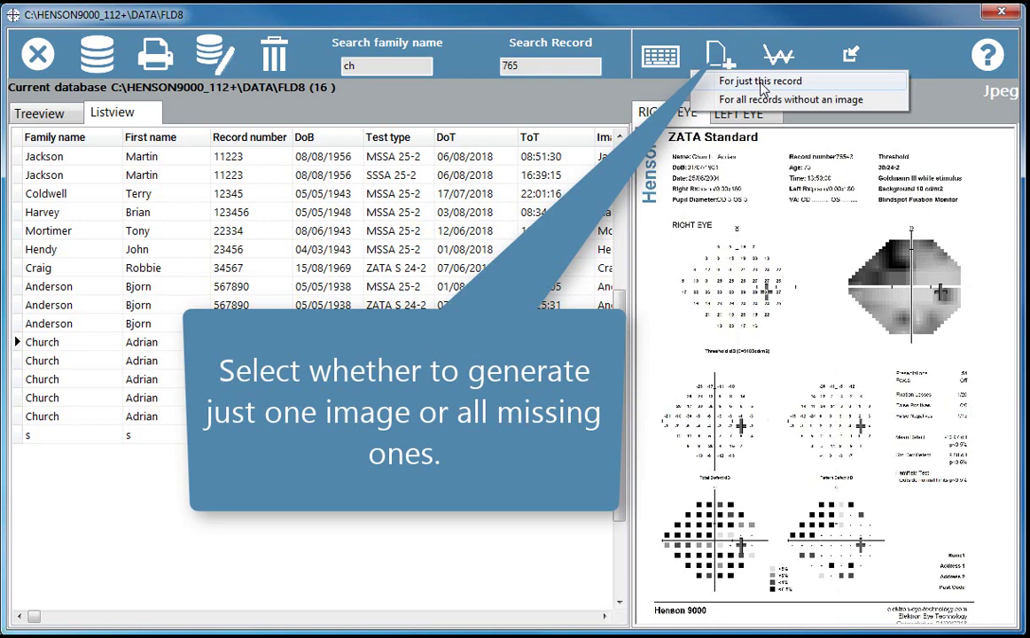
{"action": "left_click", "coordinate": [760, 81]}
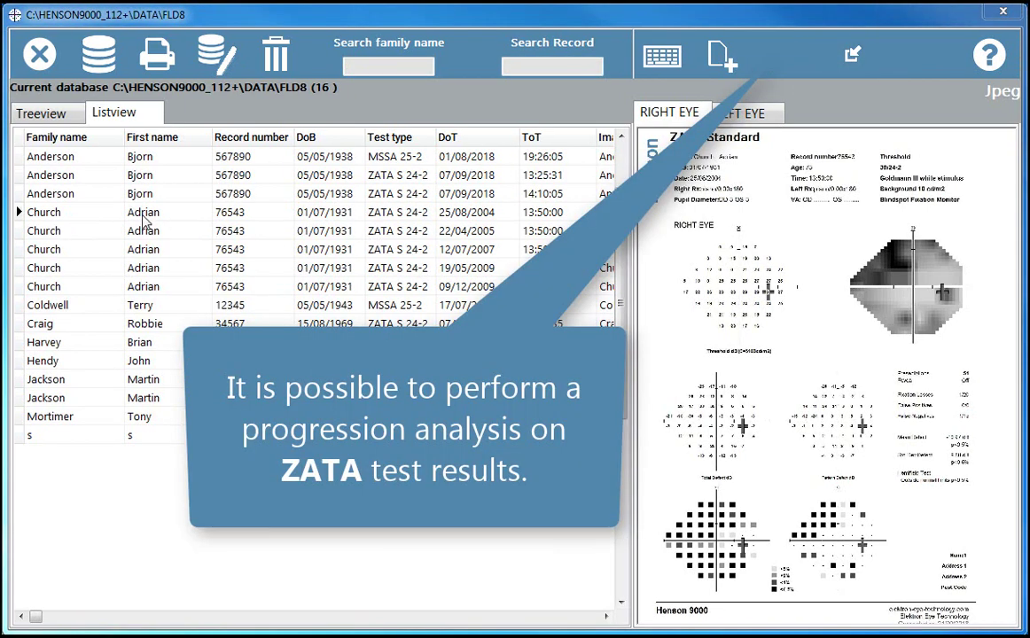
- Open the demo database from the C:\Henson9000\DATA folder
{"action": "left_click", "coordinate": [98, 54]}
{"action": "left_click", "coordinate": [296, 294]}
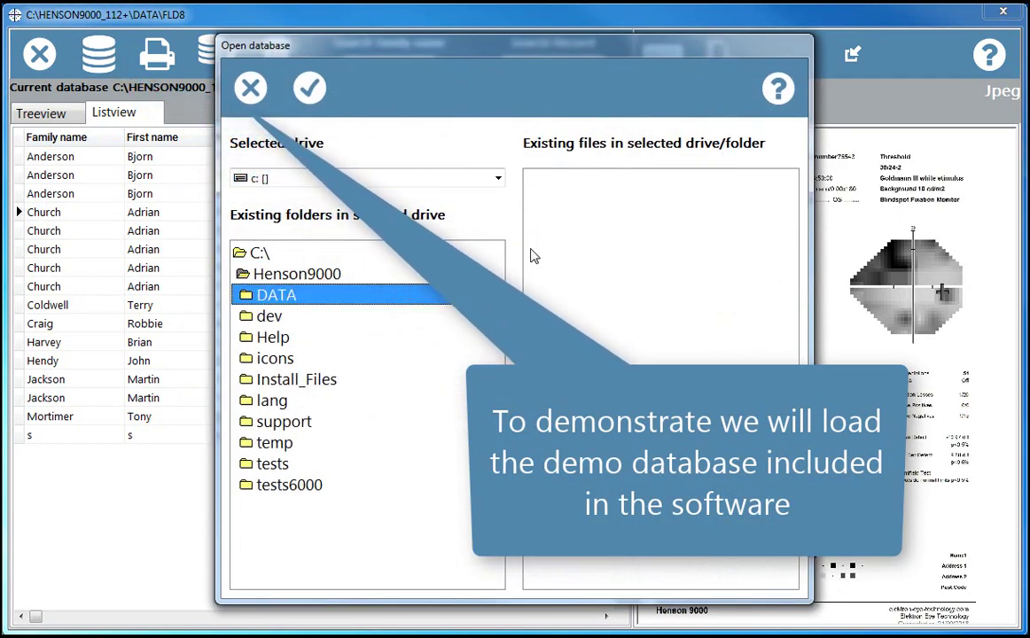
{"action": "double_click", "coordinate": [259, 293]}
{"action": "double_click", "coordinate": [557, 181]}
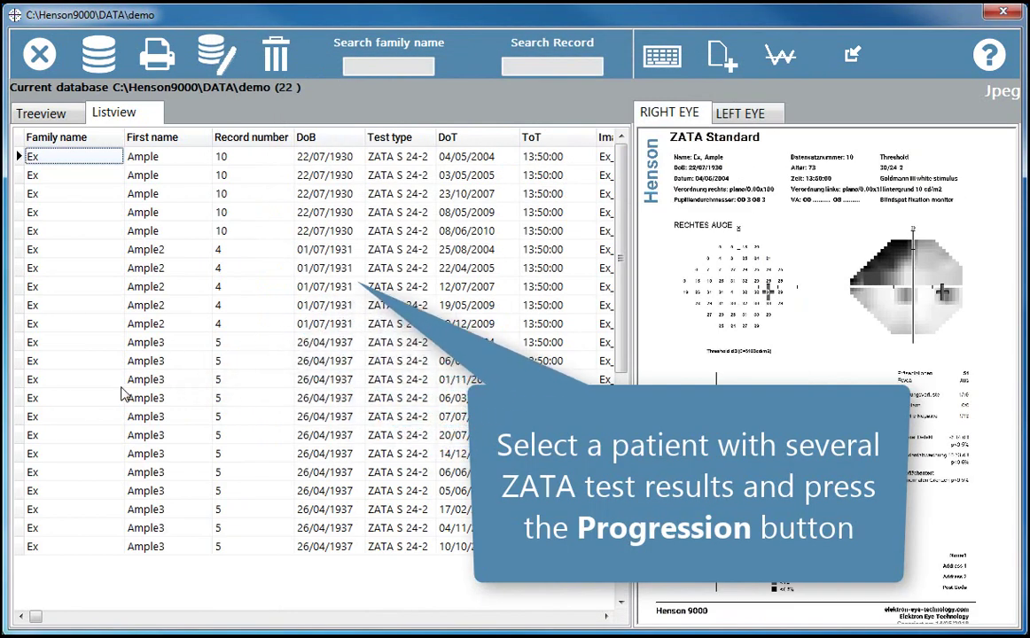
- Run a progression analysis for the demo patient whose ZATA S 24-2 test is dated 06/04/2005
{"action": "left_click", "coordinate": [120, 363]}
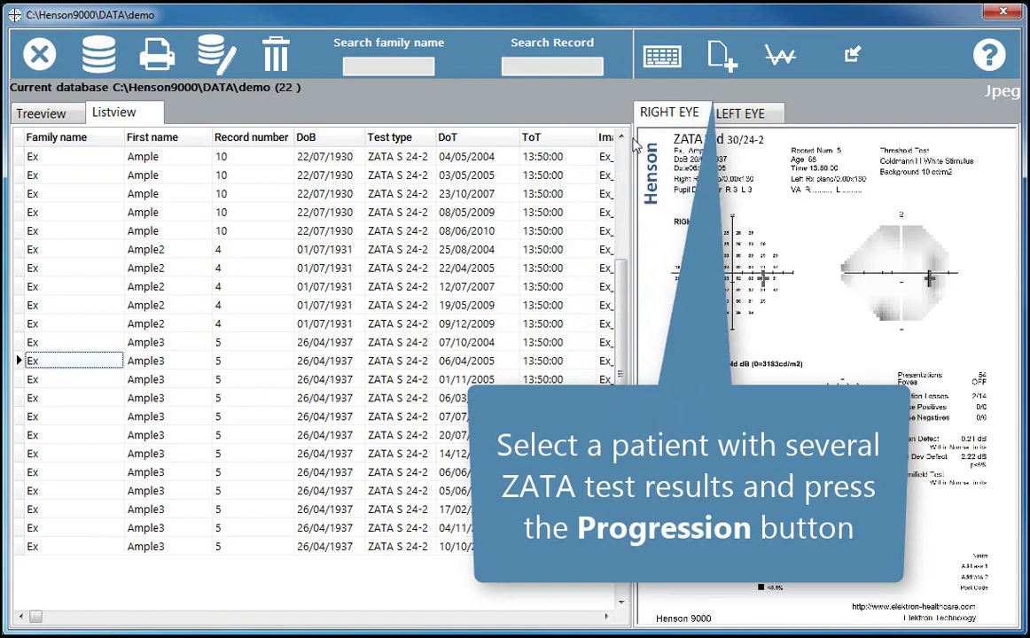
{"action": "left_click", "coordinate": [781, 60]}
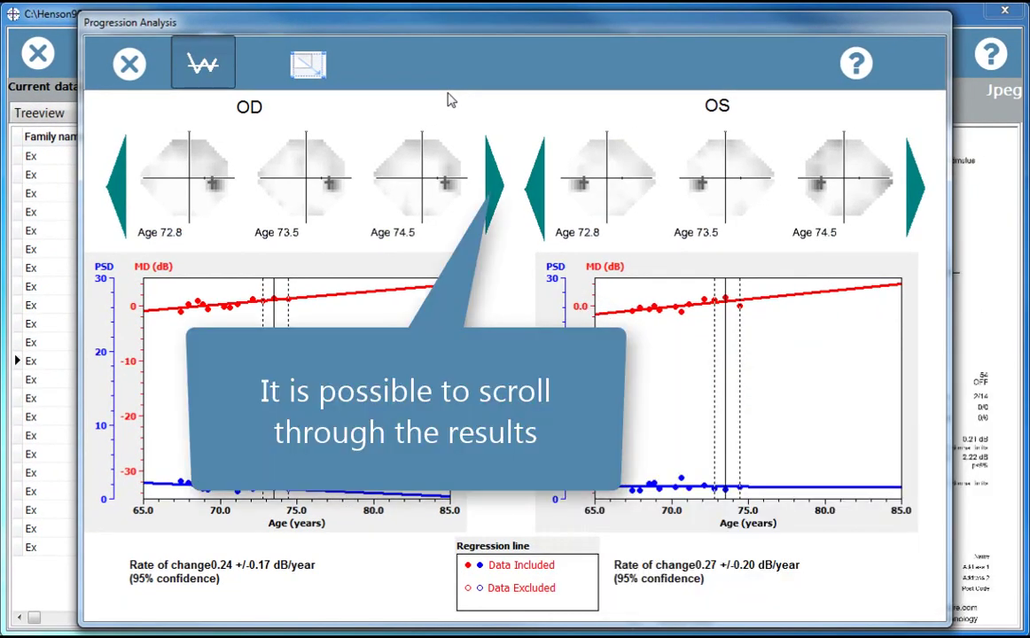
- Scroll the OD results back to the earliest visual fields, from age 67.4 to age 68.5
{"action": "left_click", "coordinate": [124, 193]}
{"action": "left_click", "coordinate": [125, 193]}
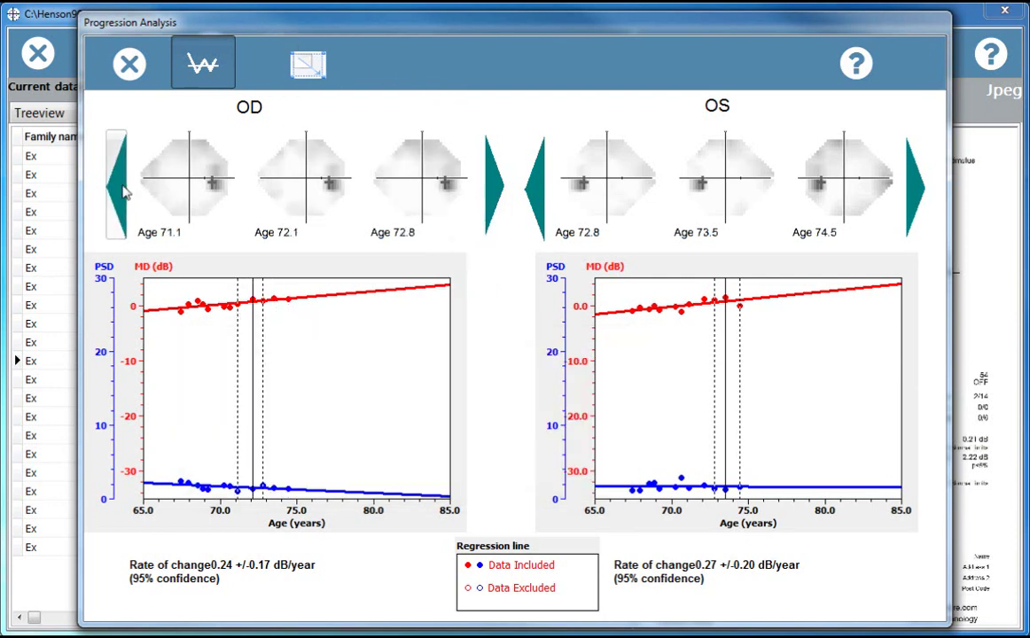
{"action": "left_click", "coordinate": [124, 193]}
{"action": "left_click", "coordinate": [124, 193]}
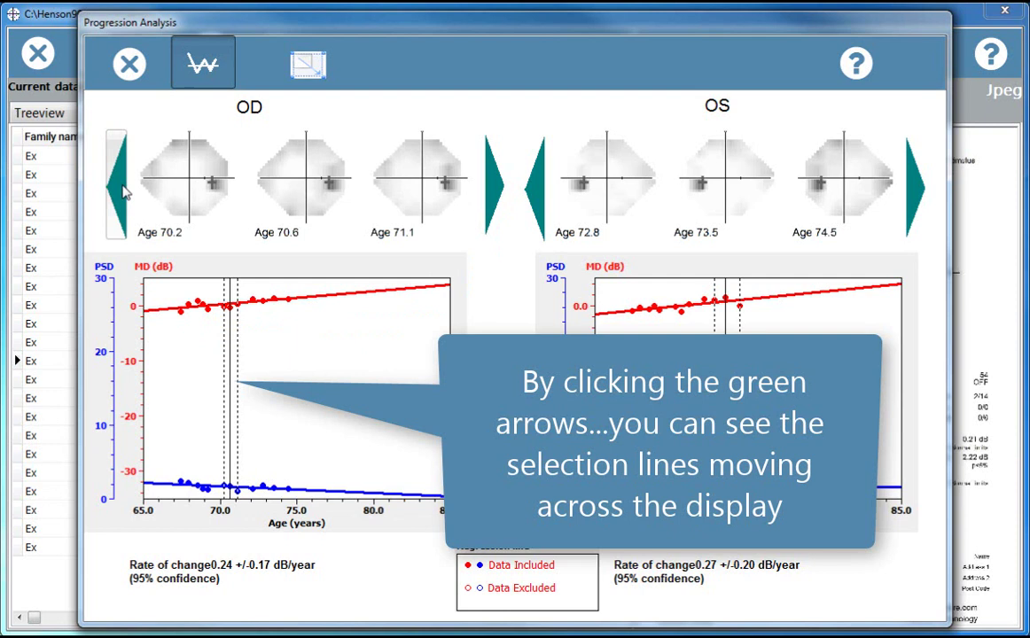
{"action": "left_click", "coordinate": [124, 193]}
{"action": "left_click", "coordinate": [124, 193]}
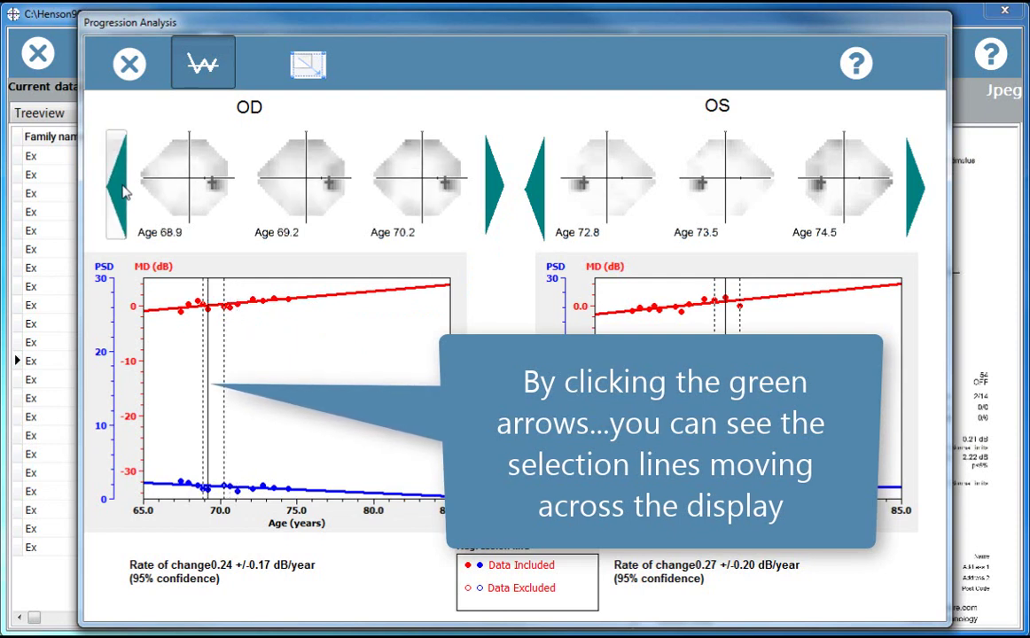
{"action": "left_click", "coordinate": [124, 194]}
{"action": "left_click", "coordinate": [124, 193]}
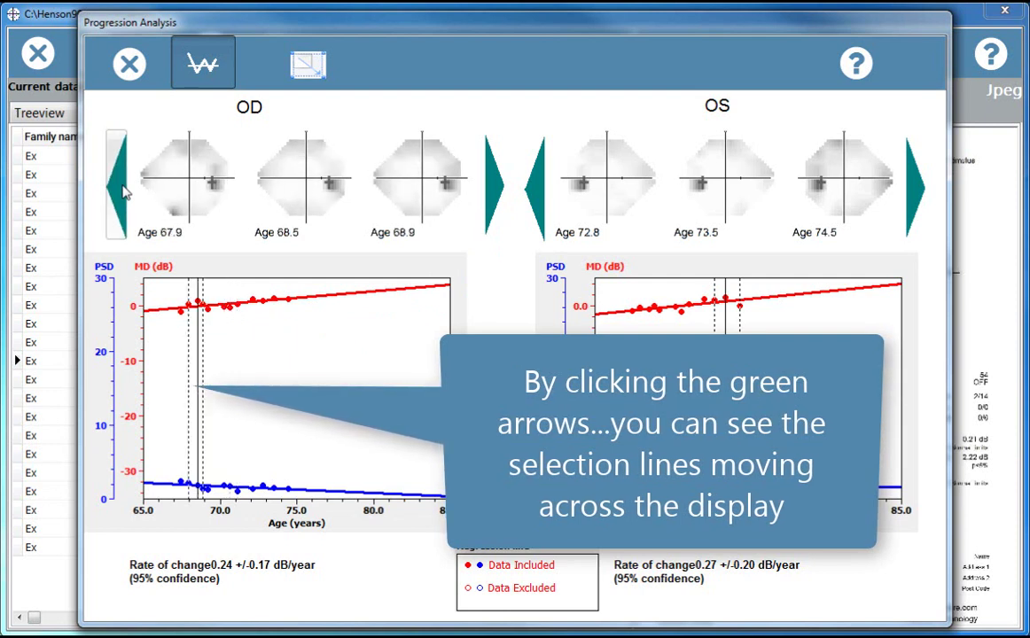
{"action": "left_click", "coordinate": [124, 193]}
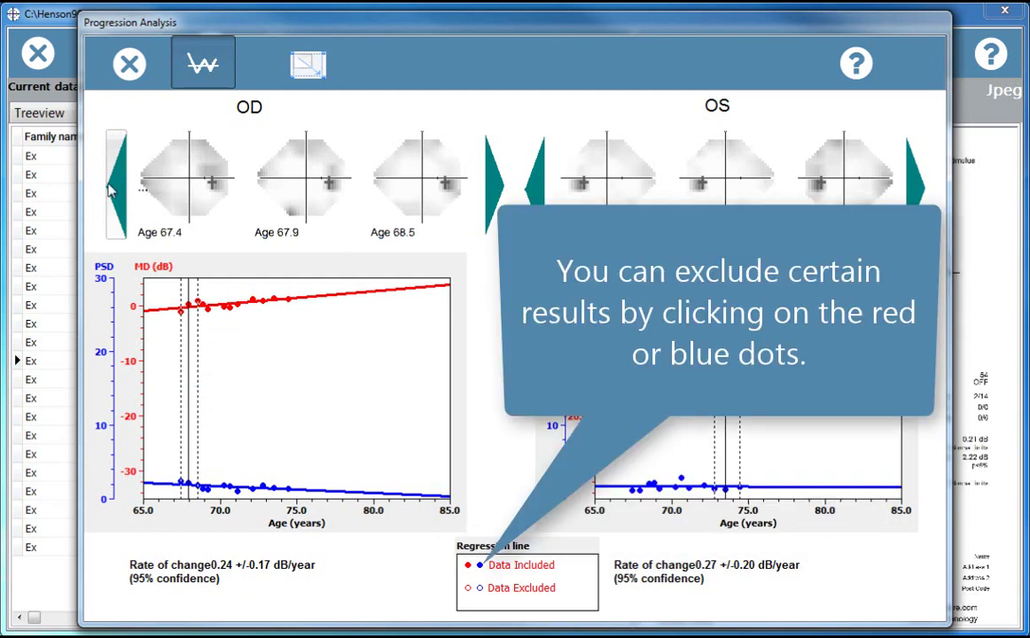
- Exclude the OD results at ages 67.4, 69.2 and 70.6 from the regression line
{"action": "left_click", "coordinate": [181, 311]}
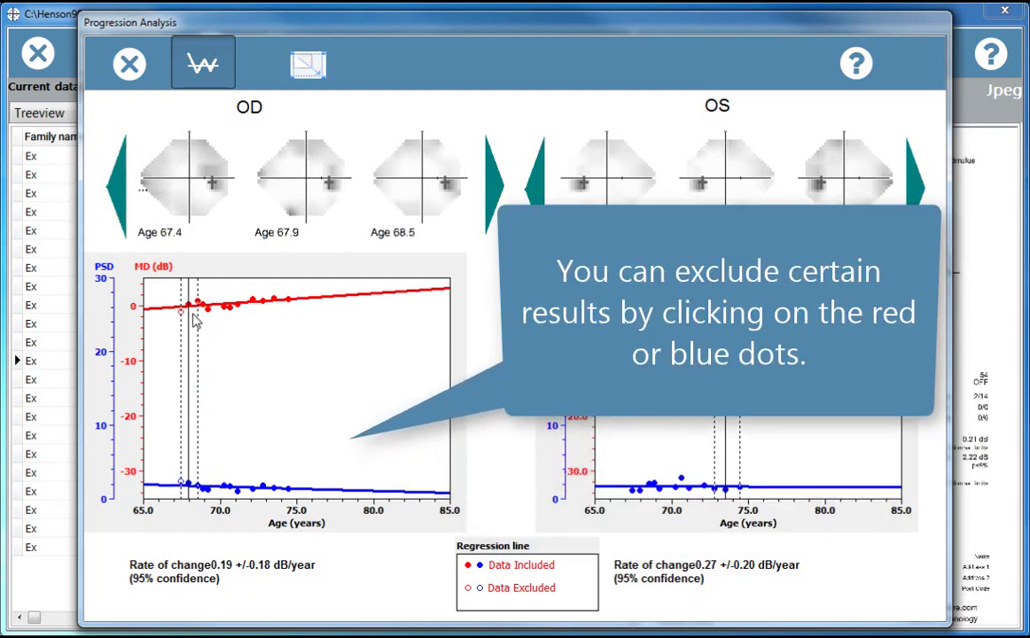
{"action": "left_click", "coordinate": [206, 309]}
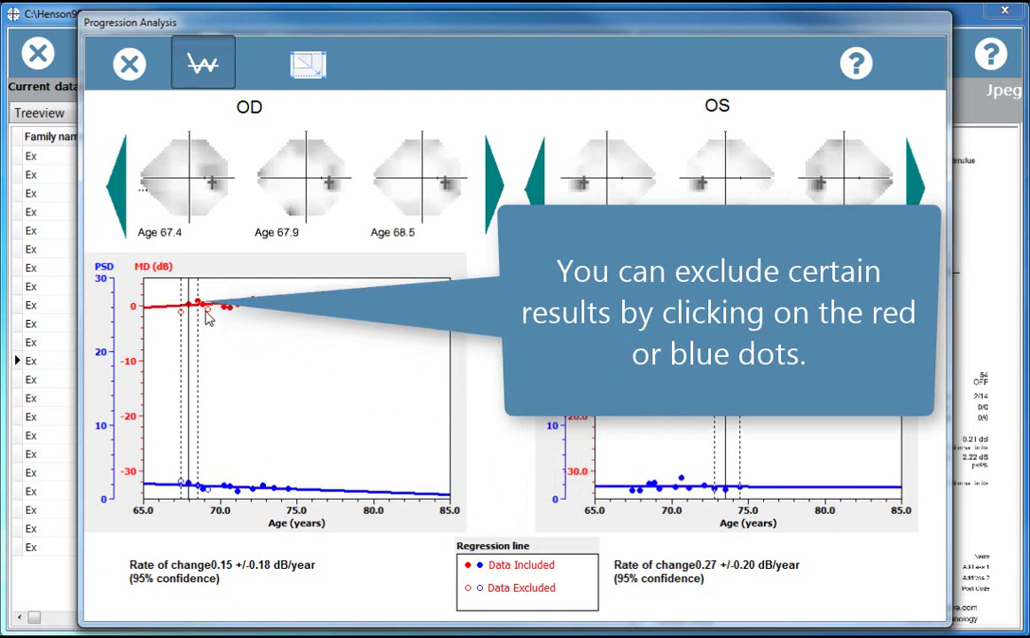
{"action": "left_click", "coordinate": [230, 310]}
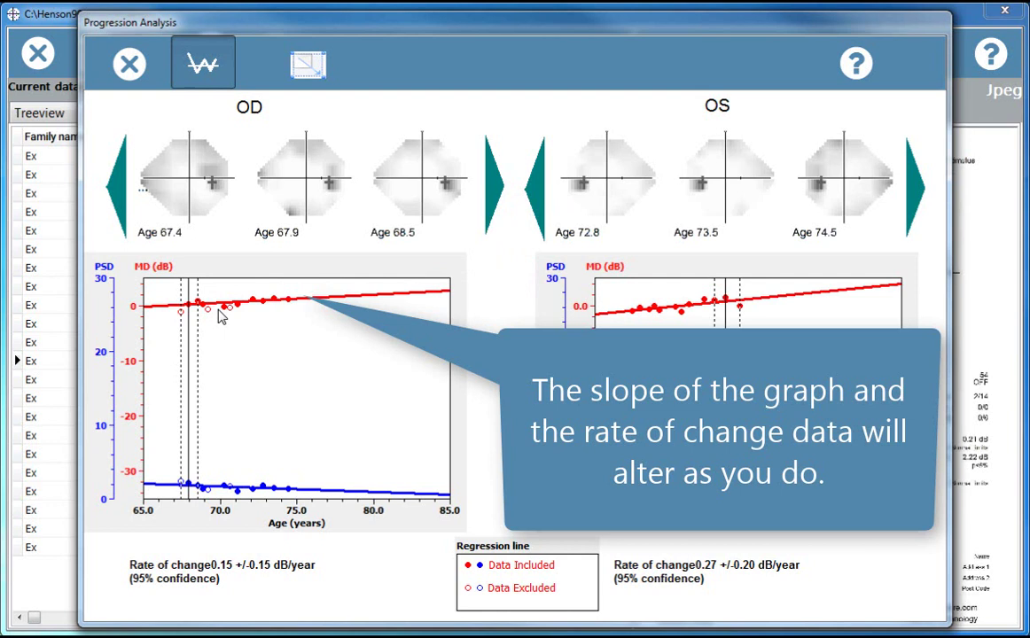
- Include the three excluded OD results in the regression line again
{"action": "left_click", "coordinate": [207, 309]}
{"action": "left_click", "coordinate": [226, 309]}
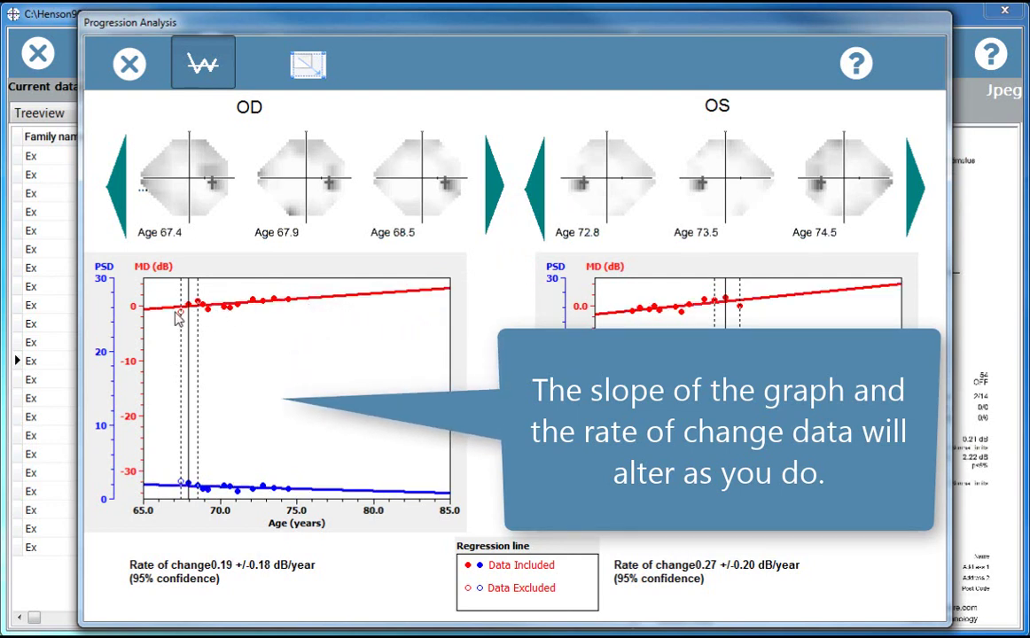
{"action": "left_click", "coordinate": [181, 310]}
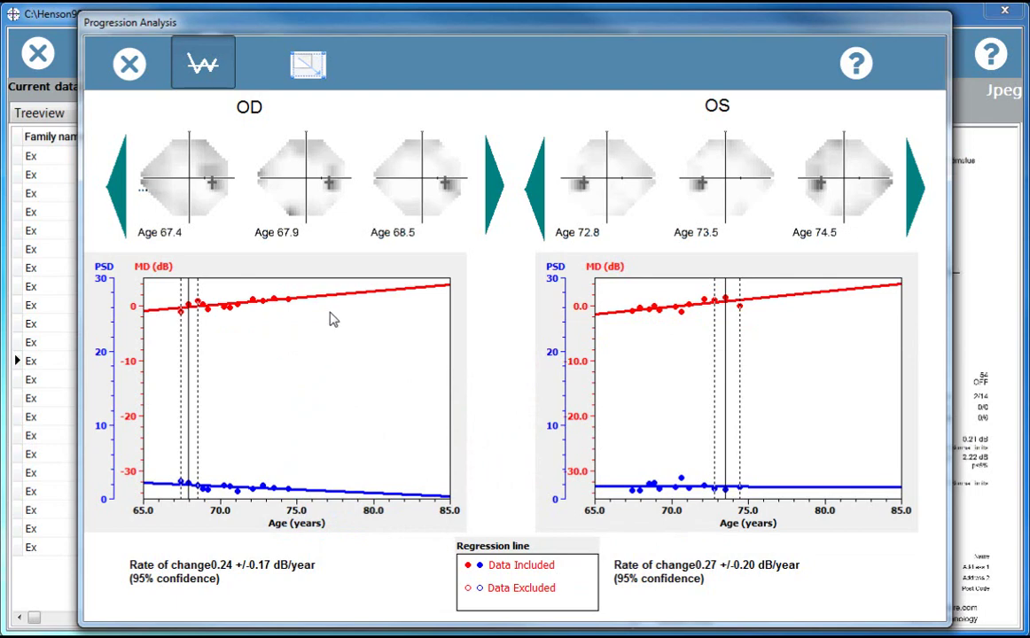
- Generate the progression image from the PSD versus MD staging plot, and again from the line plot over age
{"action": "left_click", "coordinate": [310, 69]}
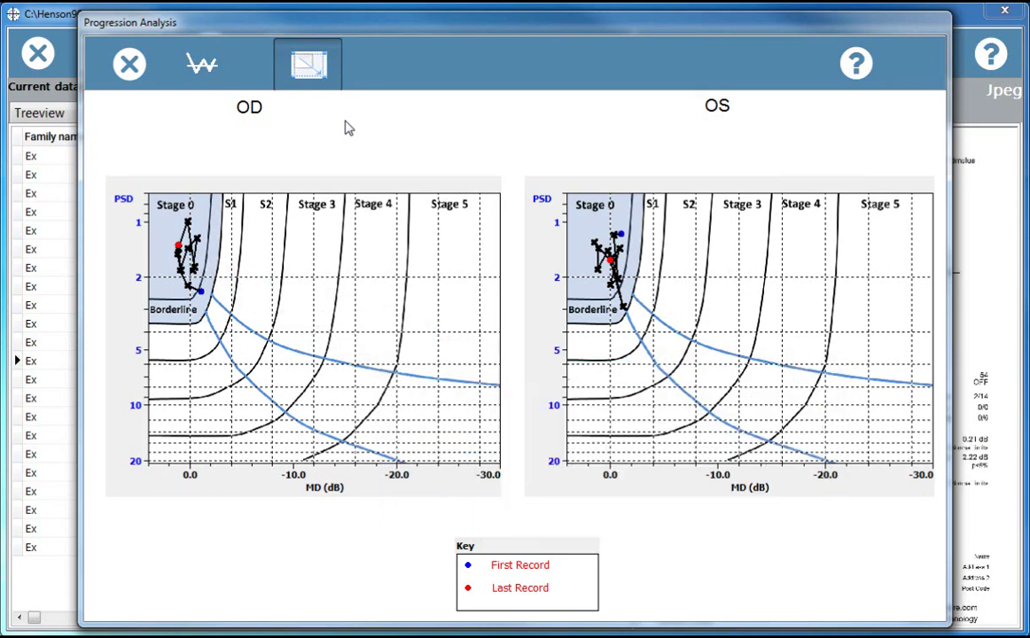
{"action": "left_click", "coordinate": [129, 66]}
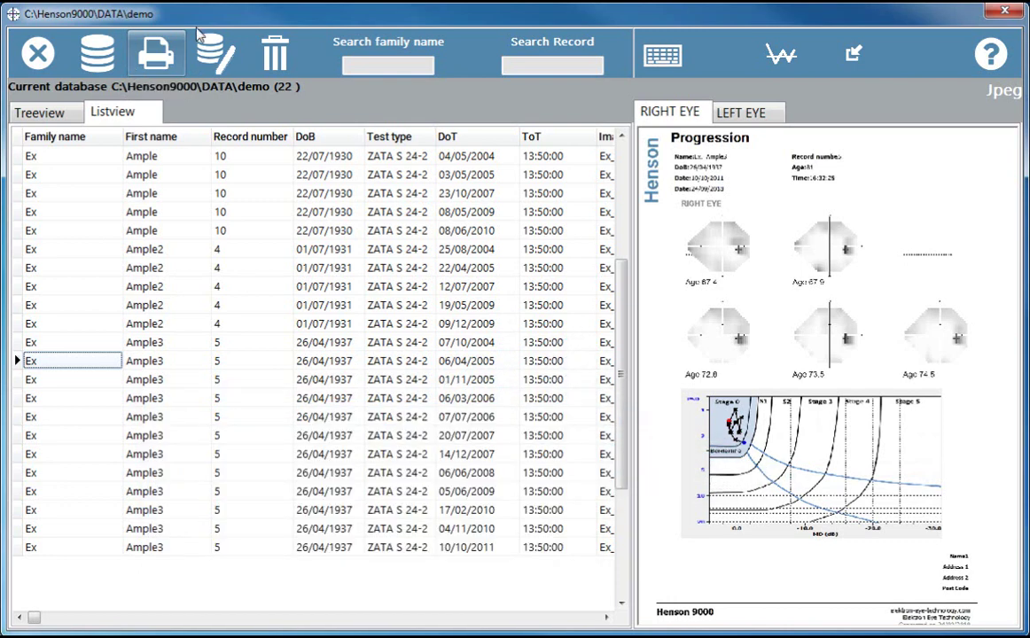
{"action": "left_click", "coordinate": [791, 60]}
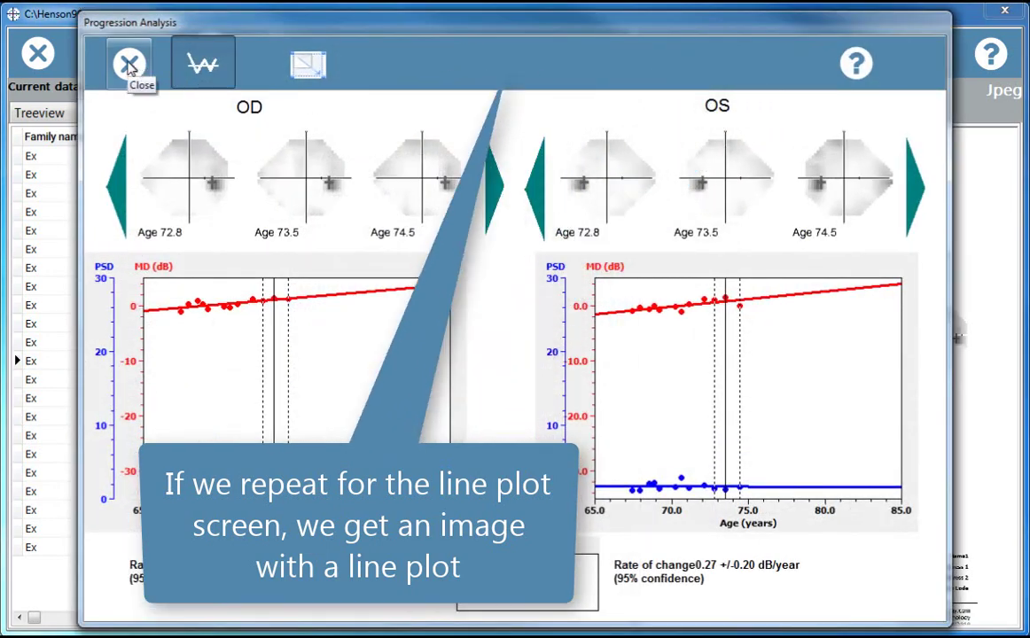
{"action": "left_click", "coordinate": [128, 64]}
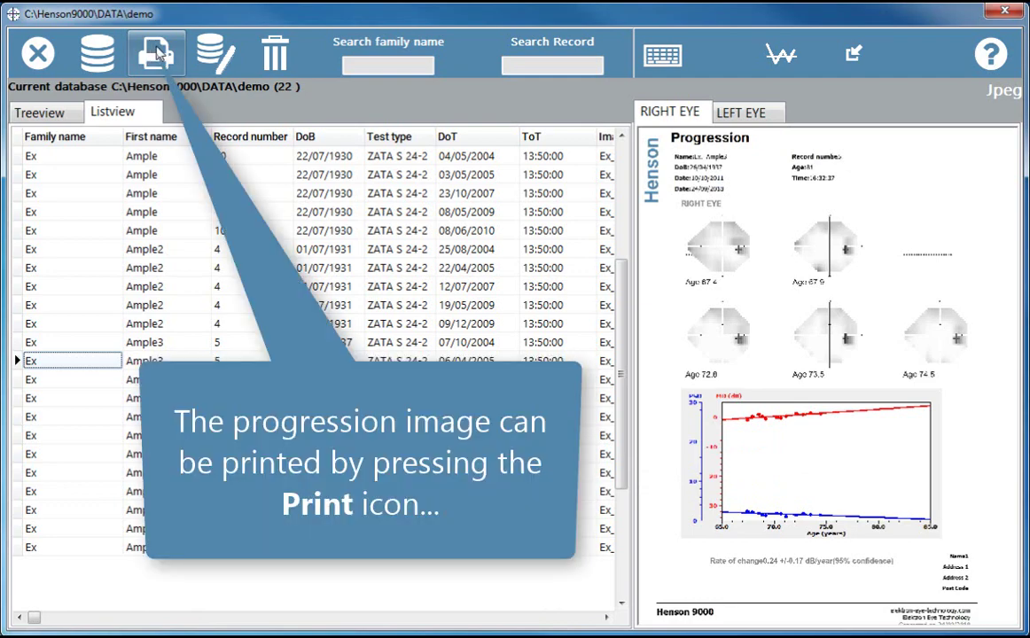
- Output the progression image as a PDF, examine it at up to 75% zoom and close the viewer
{"action": "left_click", "coordinate": [157, 53]}
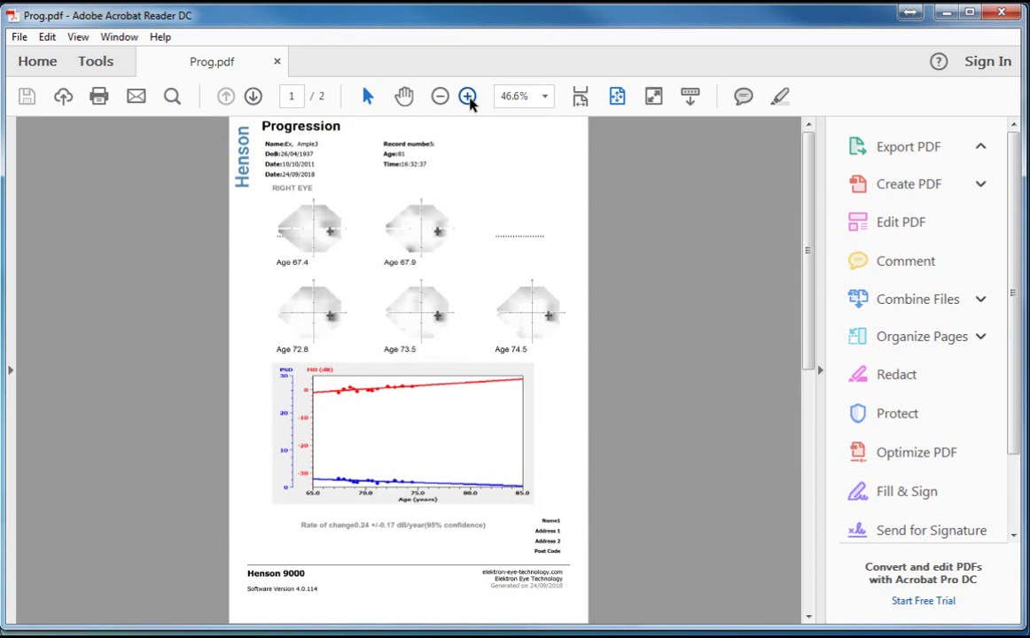
{"action": "left_click", "coordinate": [468, 99]}
{"action": "left_click", "coordinate": [468, 97]}
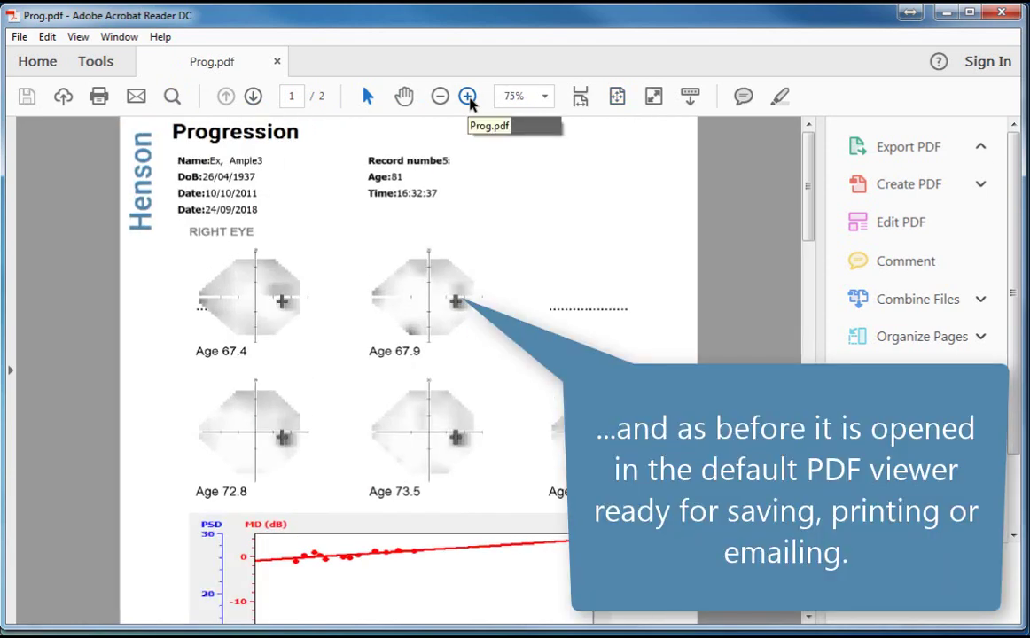
{"action": "left_click", "coordinate": [440, 96]}
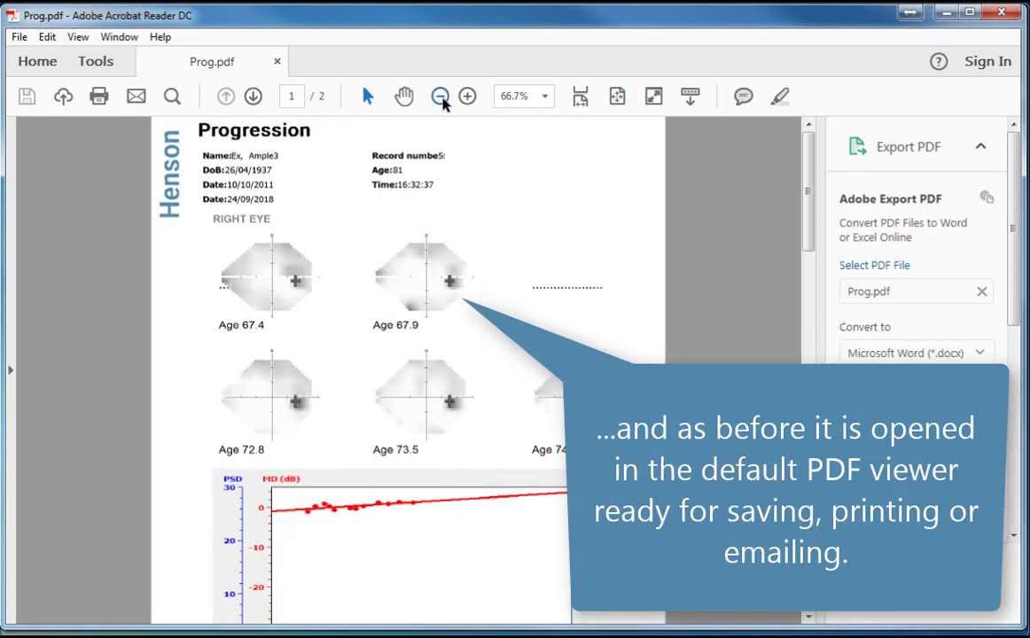
{"action": "left_click", "coordinate": [439, 96]}
{"action": "left_click", "coordinate": [1001, 12]}
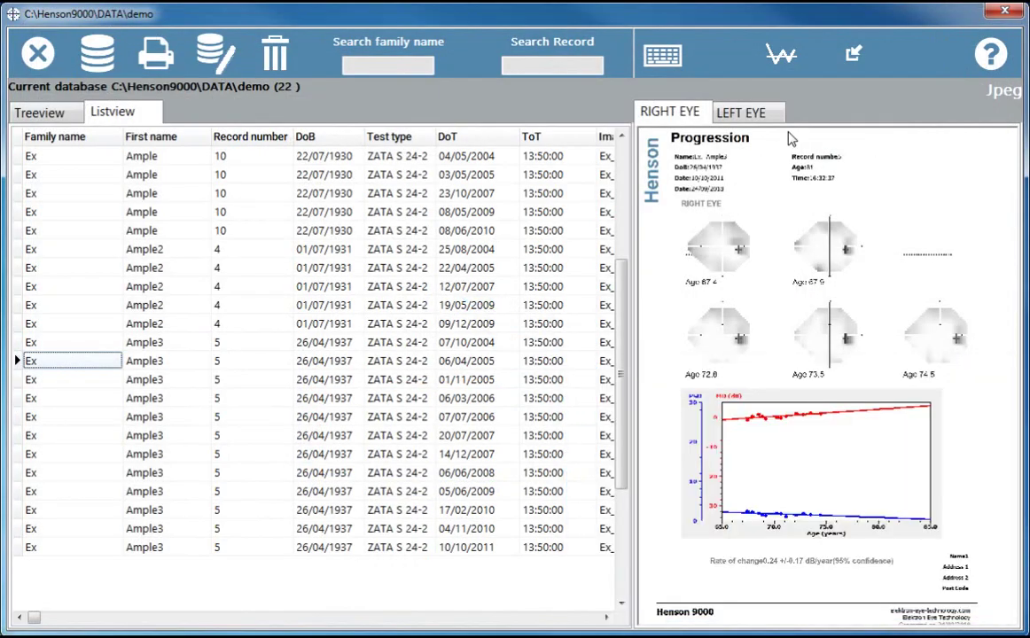
{"action": "left_click", "coordinate": [853, 54]}
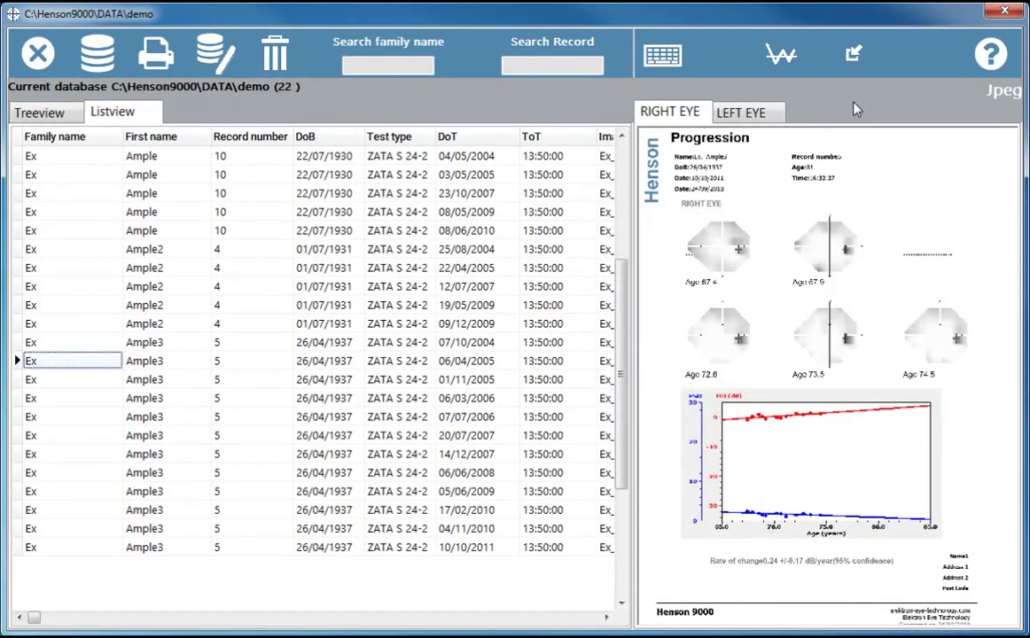
- Look up the Database program help, expand its list of topics and close the help
{"action": "left_click", "coordinate": [990, 54]}
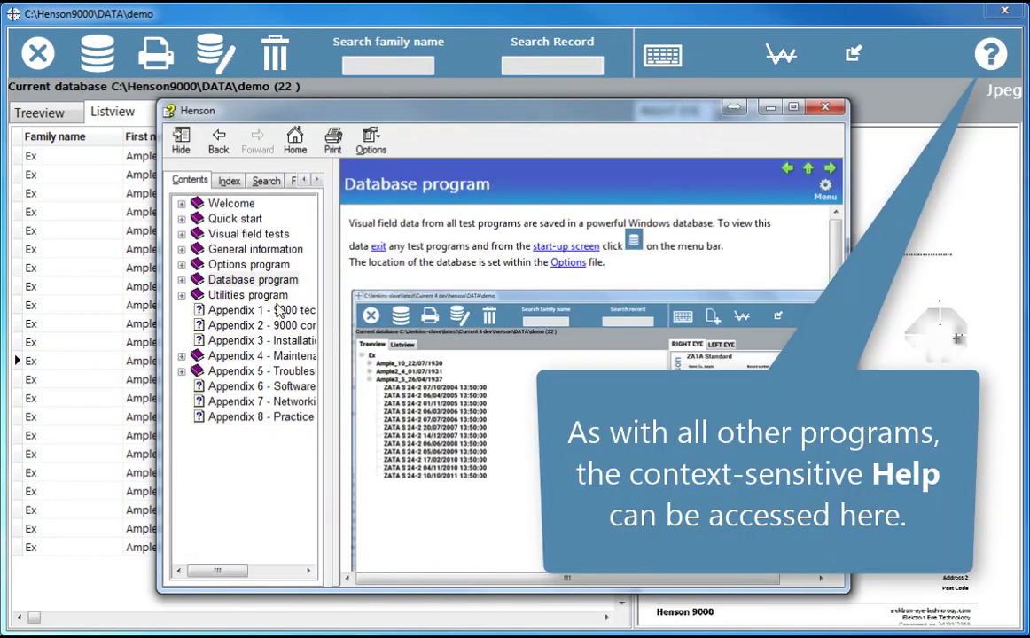
{"action": "left_click", "coordinate": [182, 280]}
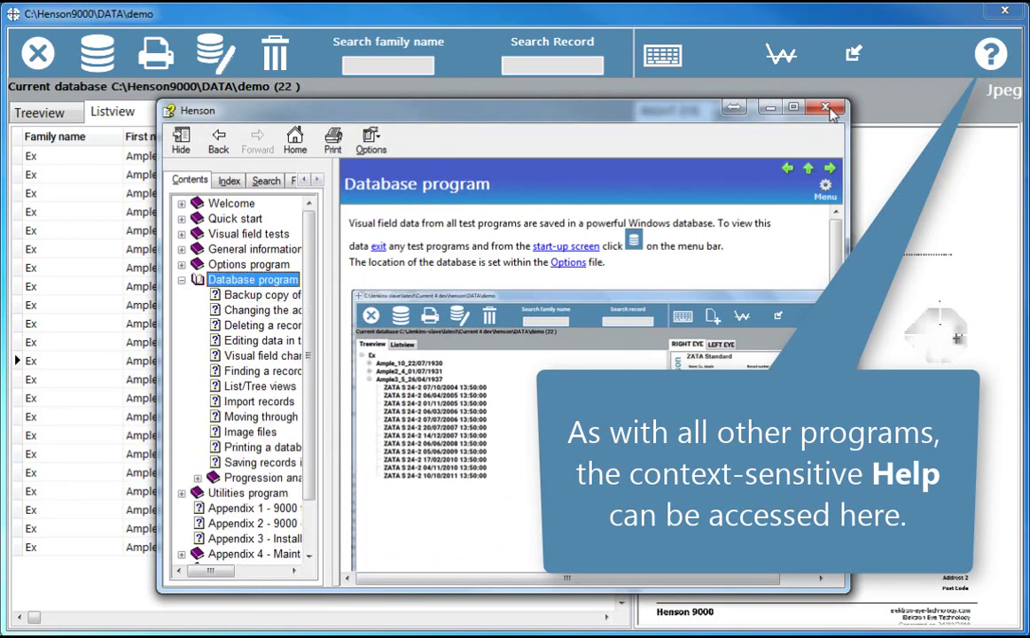
{"action": "left_click", "coordinate": [736, 96]}
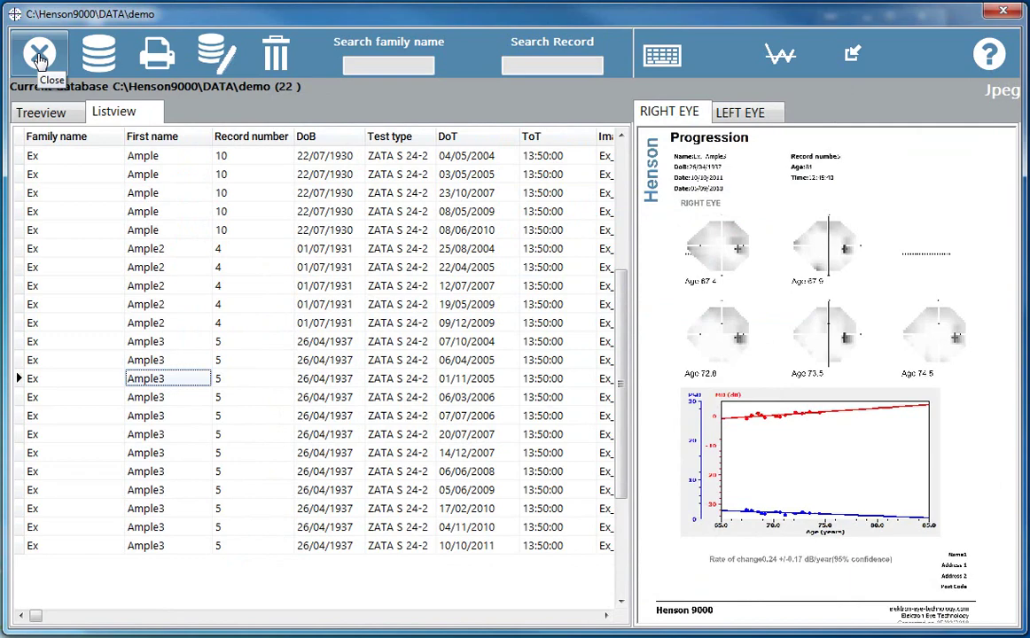
- Close the demo database and start the Disk Utilities program
{"action": "left_click", "coordinate": [39, 55]}
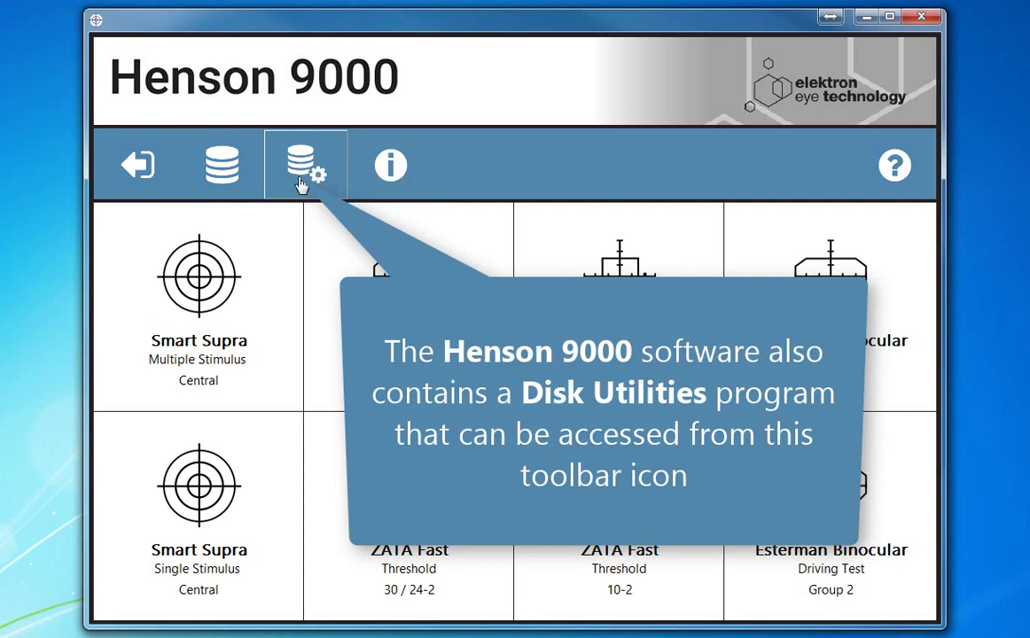
{"action": "left_click", "coordinate": [301, 181]}
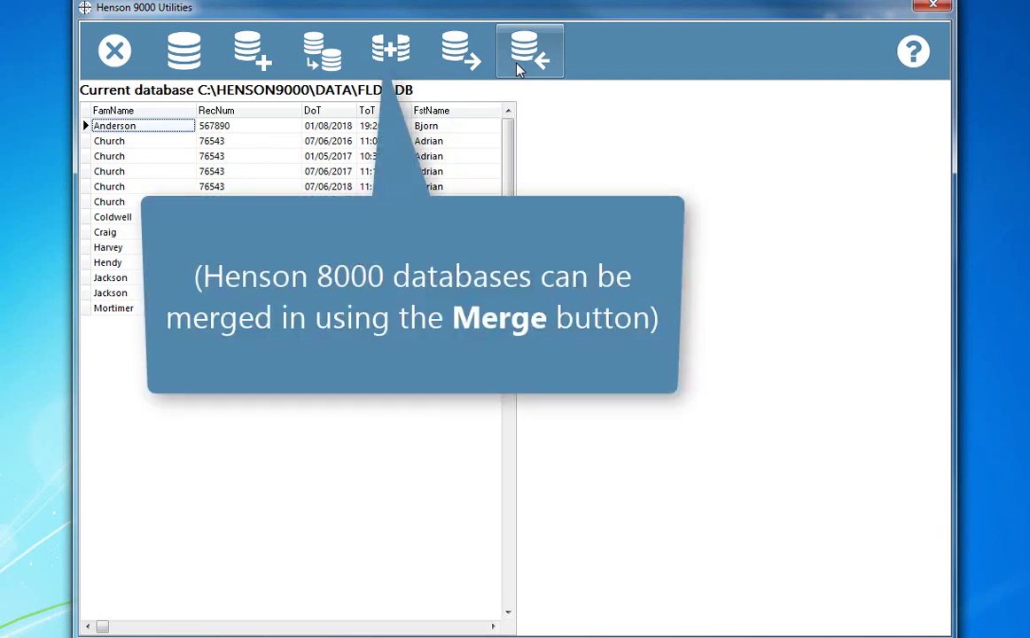
- Browse the Utilities program help topics on creating, copying and merging databases and transferring records between them
{"action": "left_click", "coordinate": [913, 52]}
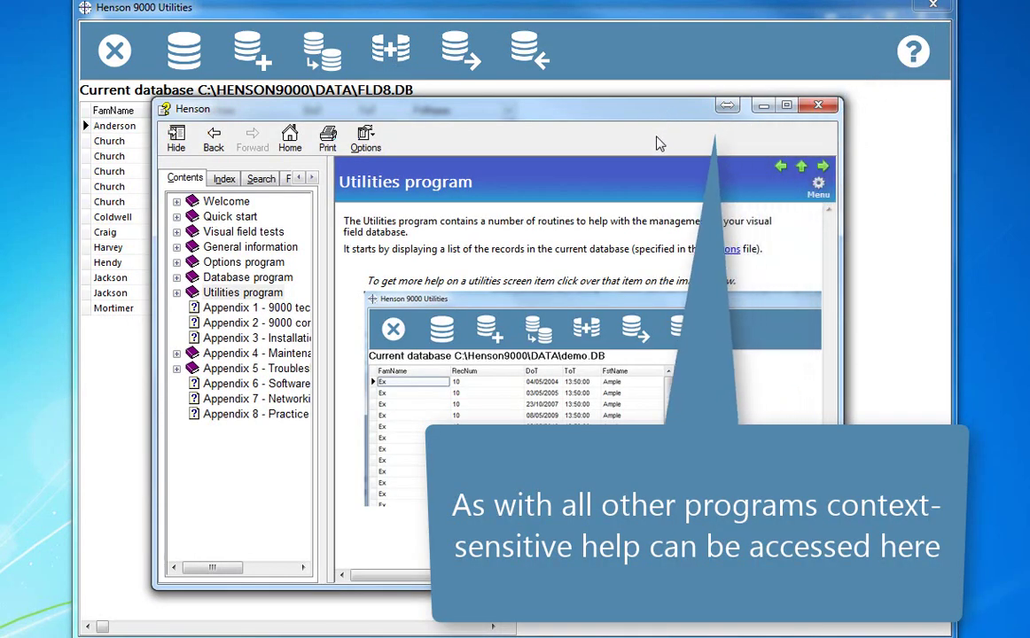
{"action": "left_click", "coordinate": [177, 294]}
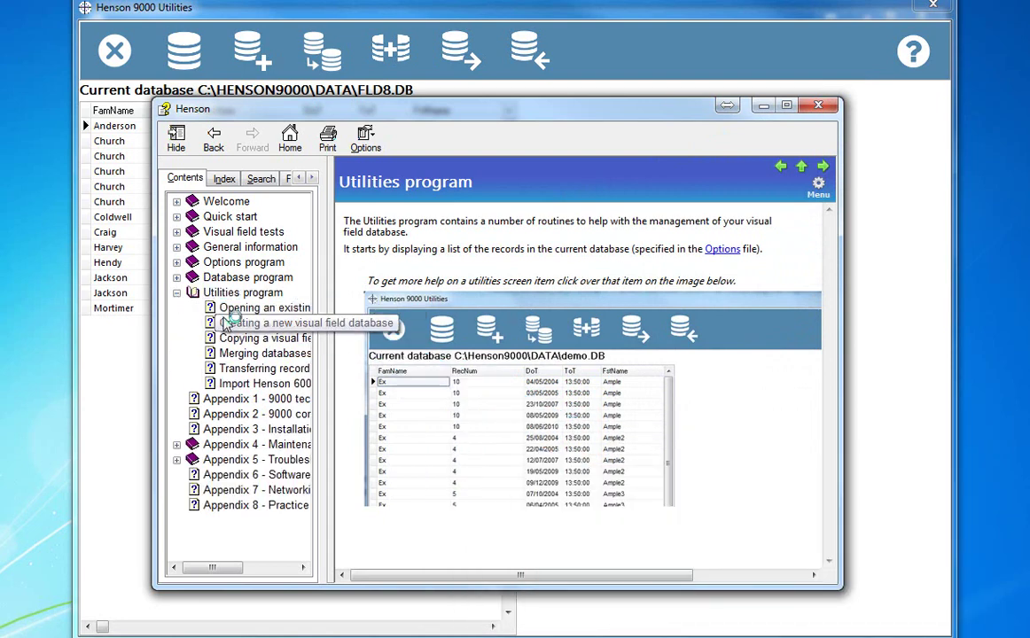
{"action": "left_click", "coordinate": [226, 324]}
{"action": "left_click", "coordinate": [232, 340]}
{"action": "left_click", "coordinate": [239, 353]}
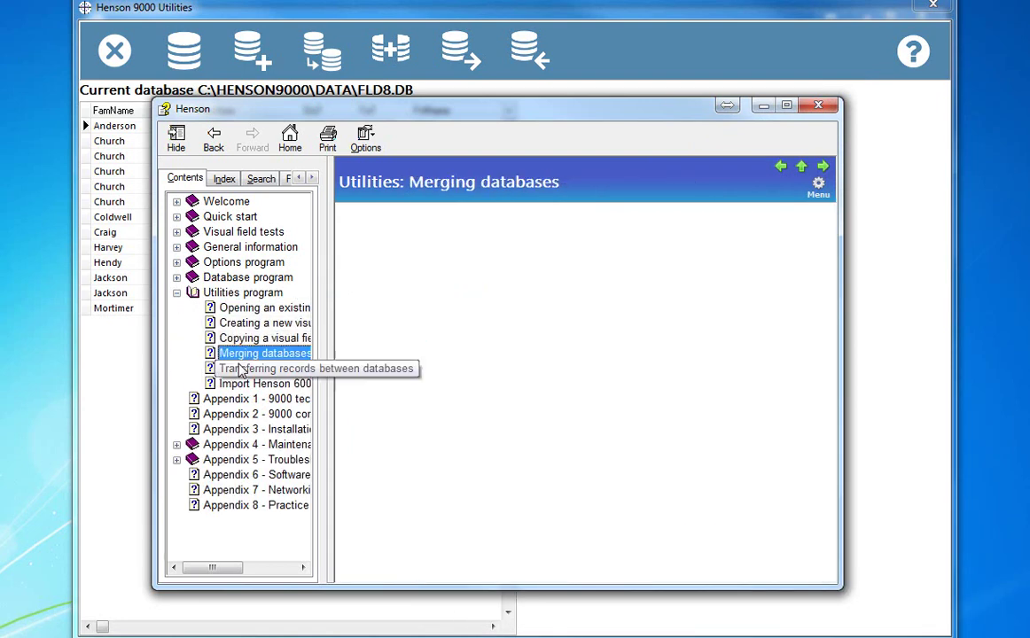
{"action": "left_click", "coordinate": [244, 369]}
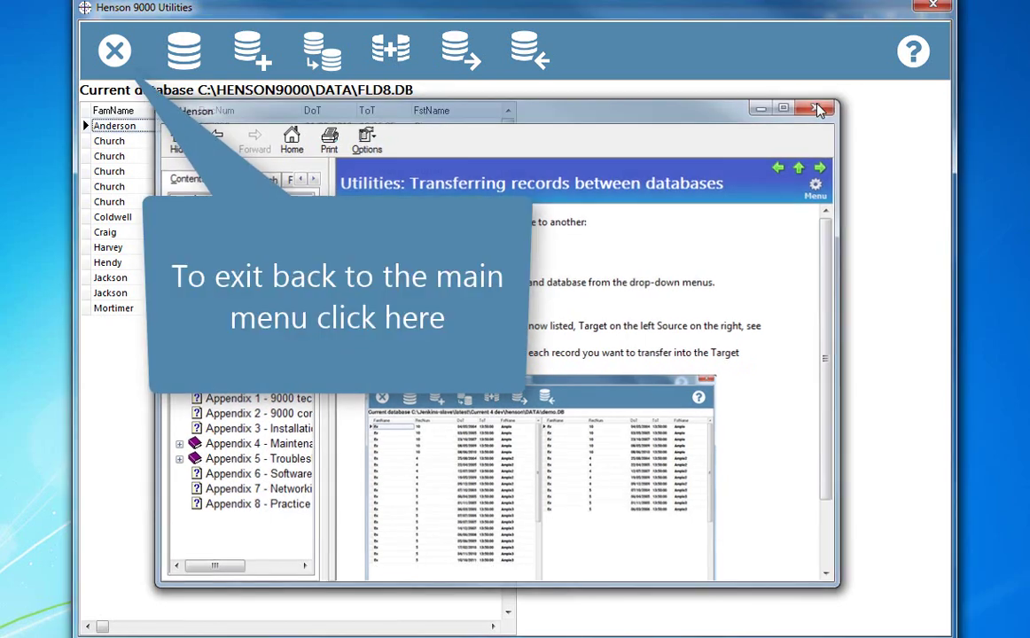
- Close the help and exit the utilities back to the Henson 9000 main menu
{"action": "left_click", "coordinate": [817, 108]}
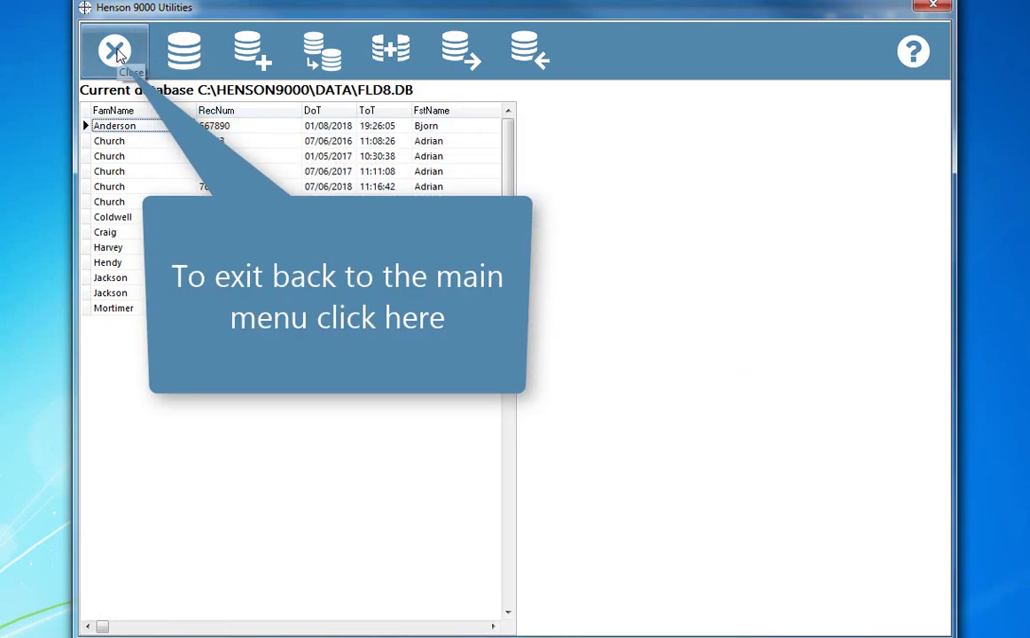
{"action": "left_click", "coordinate": [116, 52]}
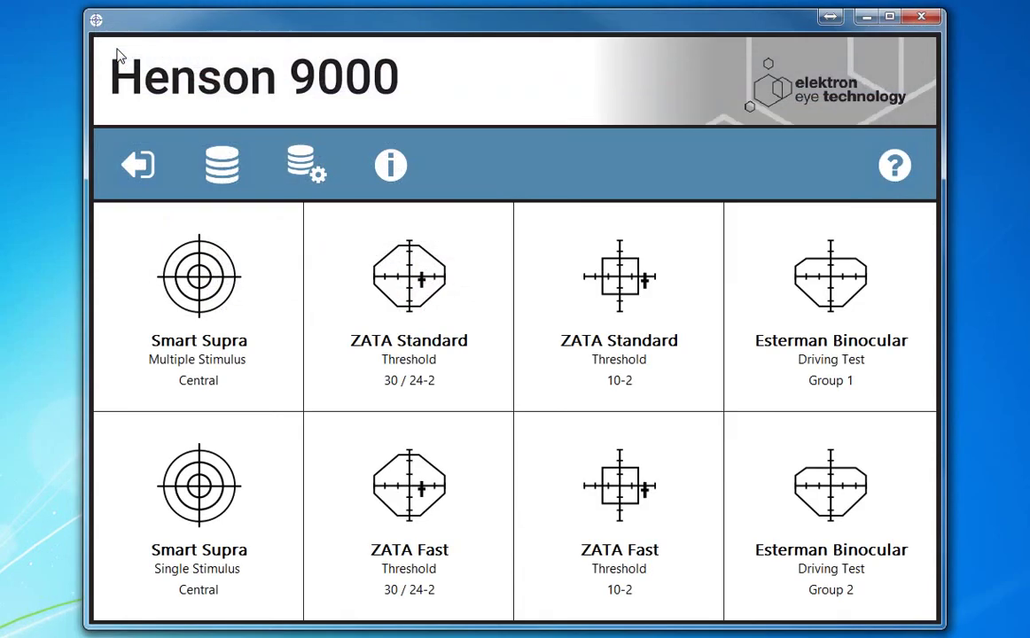